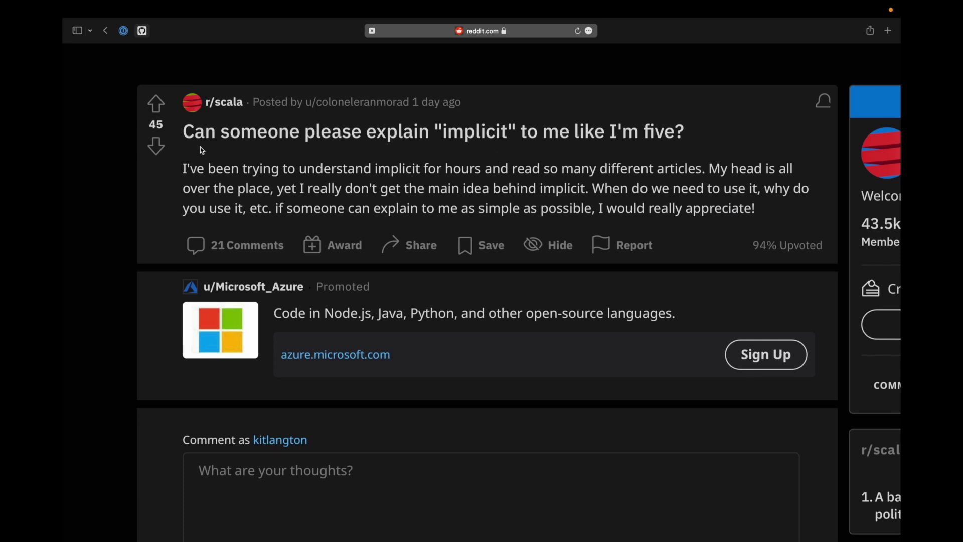
# - Read the Reddit question about Scala implicits, then switch to IntelliJ IDEA
pyautogui.moveTo(182, 132); pyautogui.dragTo(538, 131)
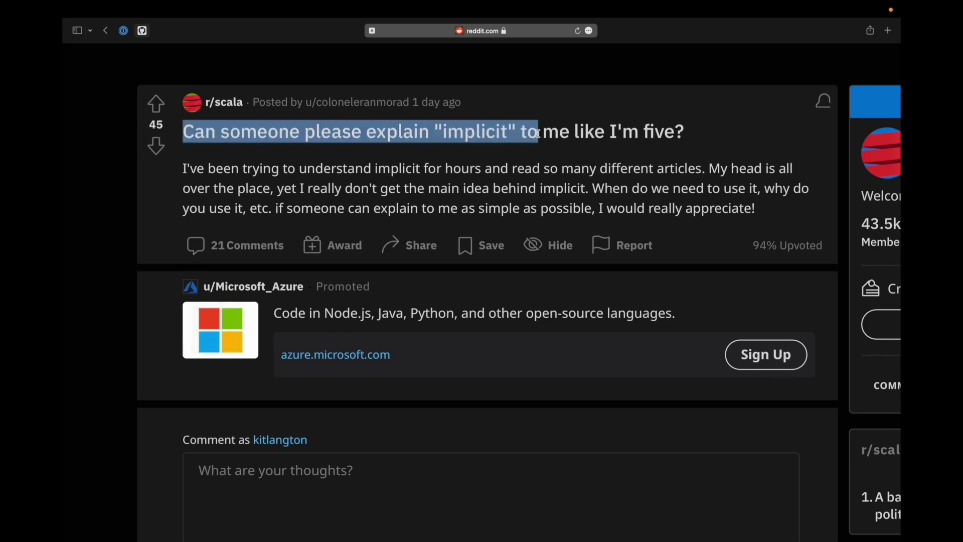
pyautogui.click(516, 167)
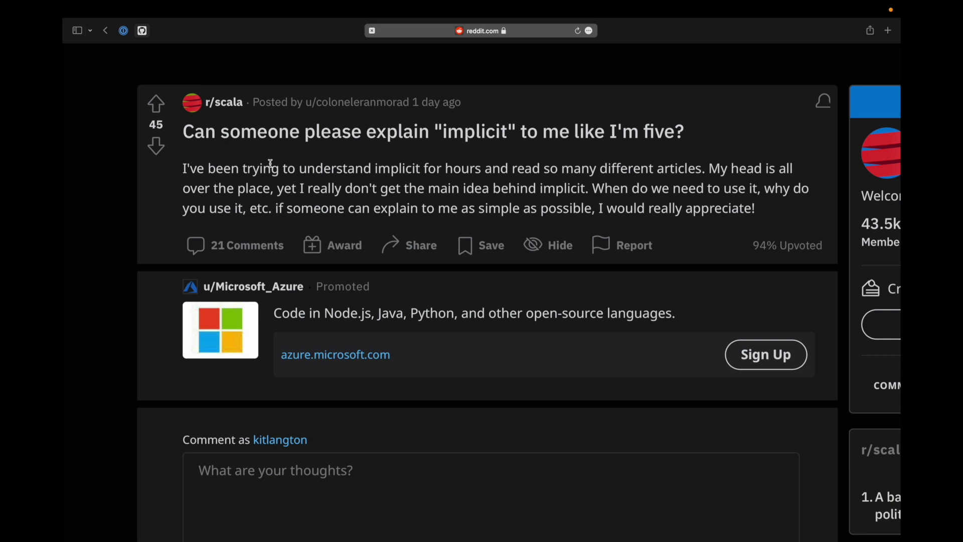
pyautogui.press('super+Tab')
pyautogui.press('super+Tab')
pyautogui.press('super+Tab')
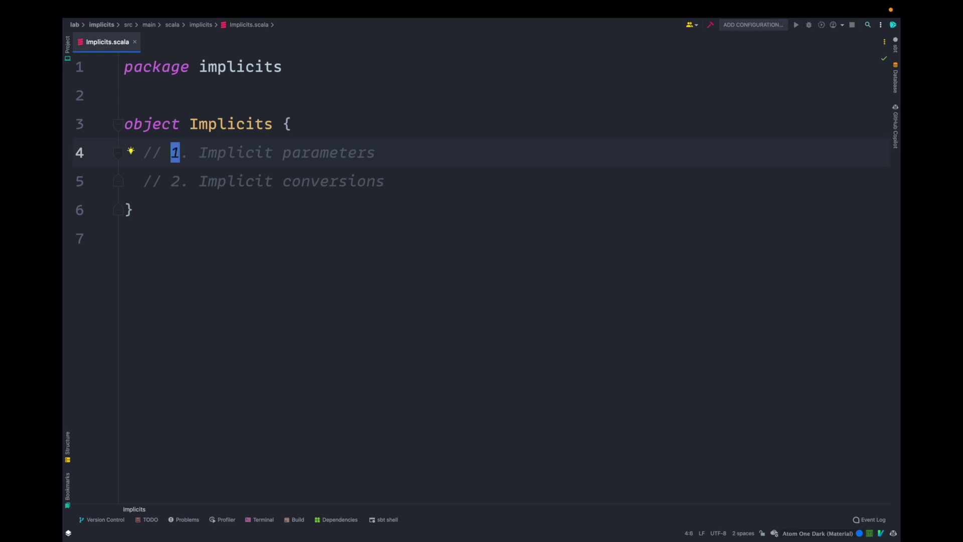
pyautogui.press('w')
pyautogui.press('w')
pyautogui.press('w')
pyautogui.press('j')
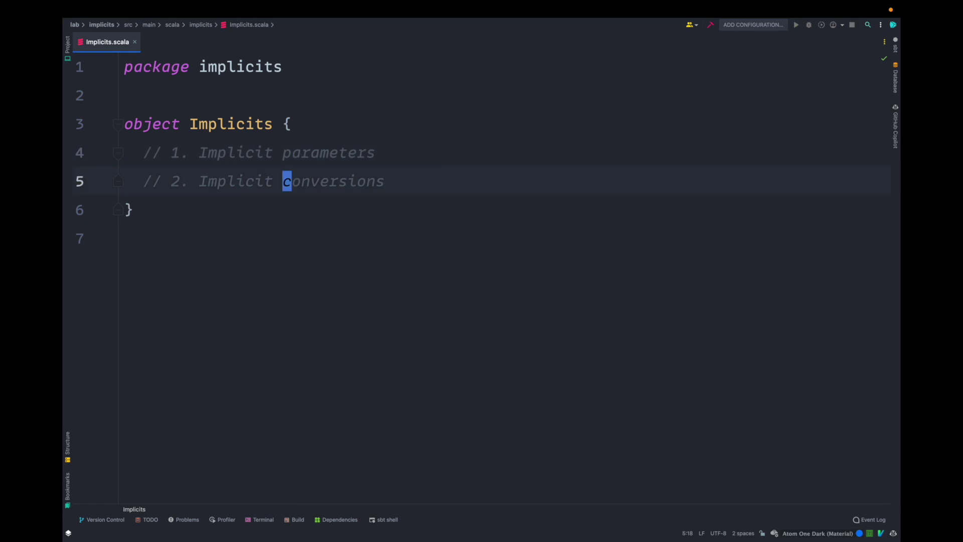
pyautogui.write('onversions')
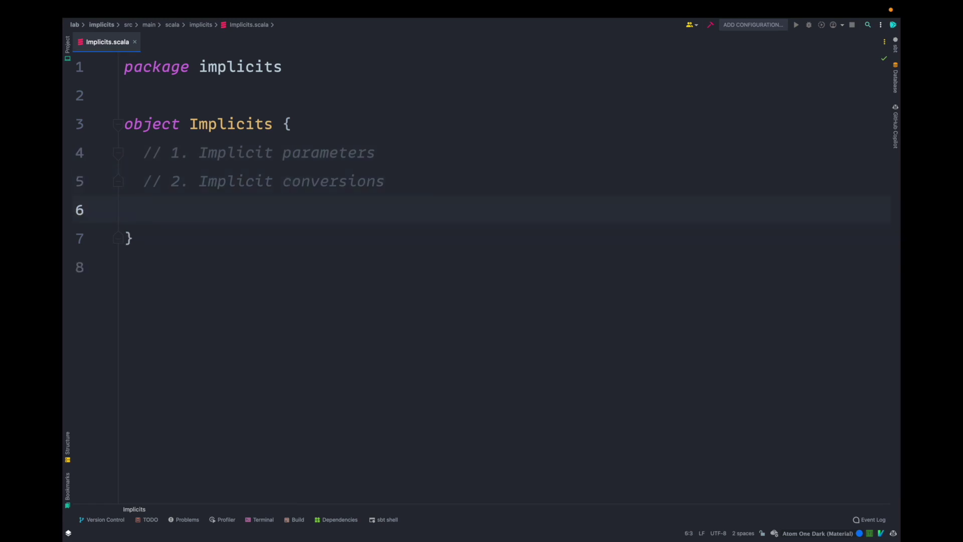
pyautogui.write('// CRAZY PATTERN')
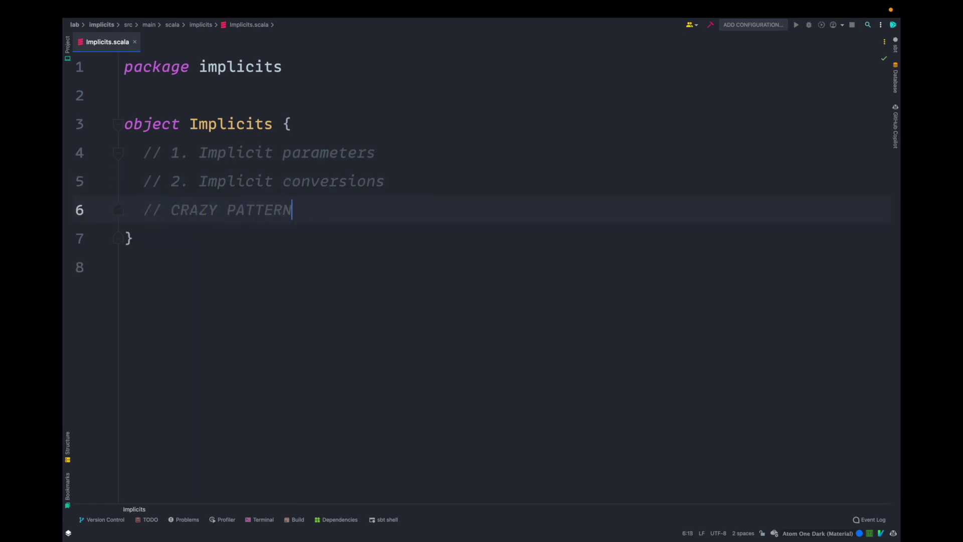
pyautogui.write('k')
pyautogui.hotkey('shift', 'v')
pyautogui.press('k')
pyautogui.press('Escape')
pyautogui.press('j')
pyautogui.press('j')
pyautogui.press('d')
pyautogui.press('d')
pyautogui.press('k')
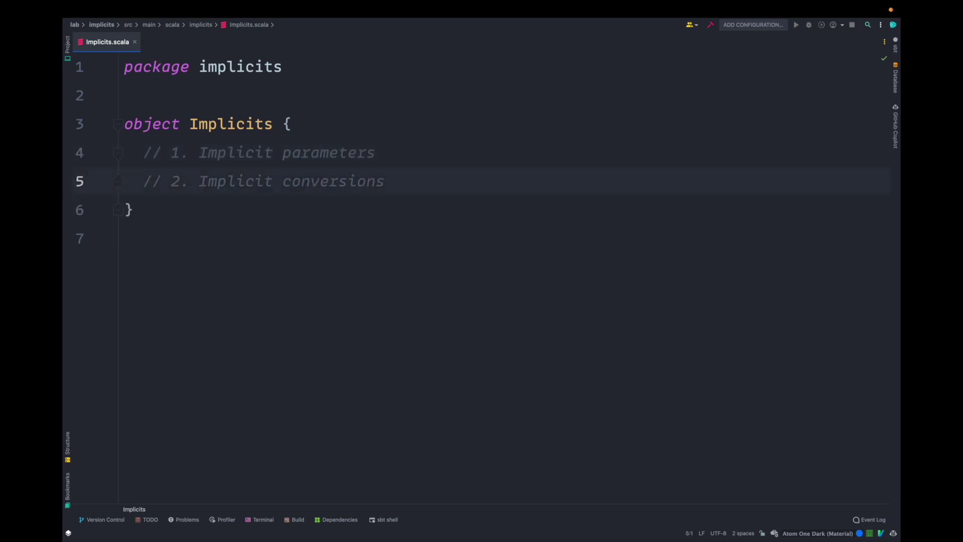
# - Write def add(x: Int, y: Int): Int = x + y under Implicit parameters
pyautogui.press('O')
pyautogui.press('Return')
pyautogui.press('Return')
pyautogui.press('Return')
pyautogui.press('Escape')
pyautogui.press('k')
pyautogui.press('k')
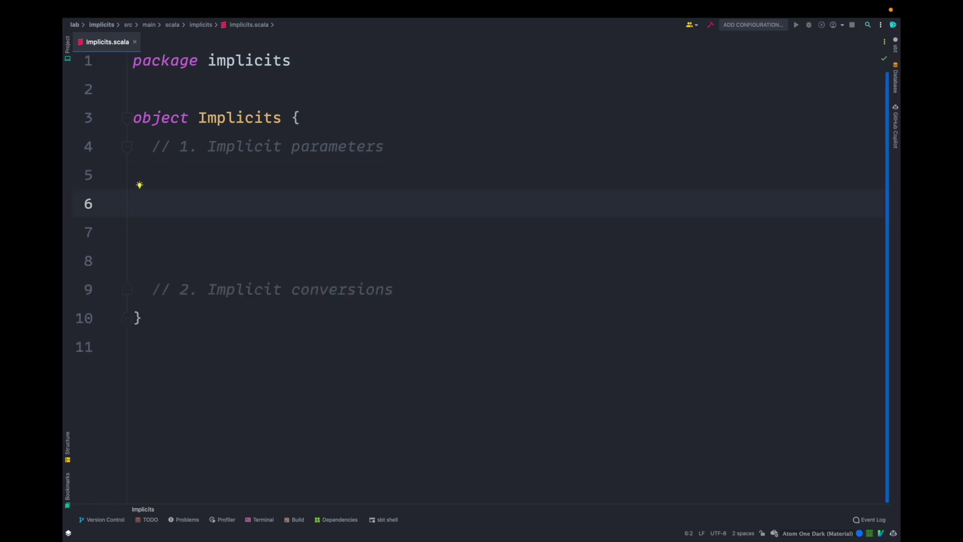
pyautogui.write('adef add(x: Int, y: Int): Int =')
pyautogui.press('Return')
pyautogui.write('x + y')
pyautogui.press('Escape')
pyautogui.press('k')
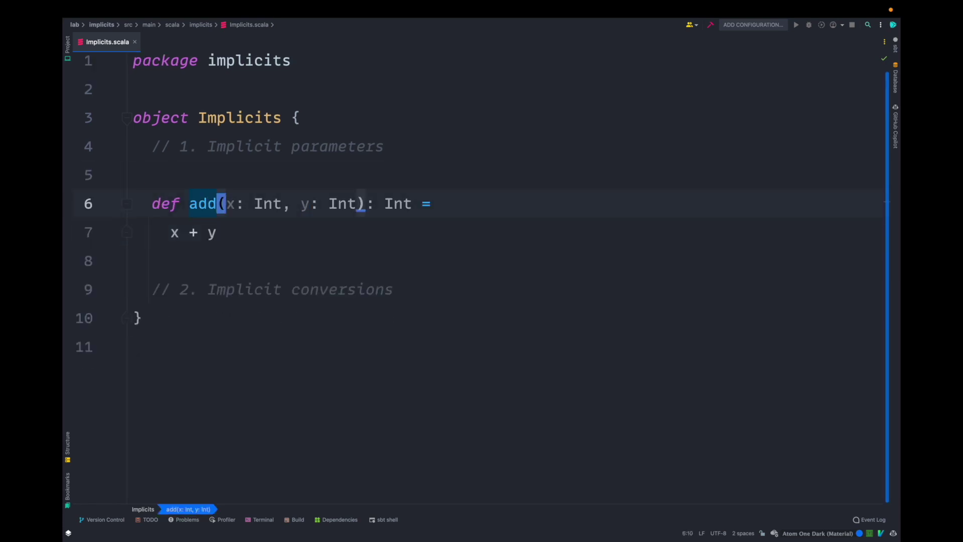
# - Print add(1, 2), run the App to get 3, and close the output
pyautogui.press('w')
pyautogui.press('w')
pyautogui.press('w')
pyautogui.press('j')
pyautogui.write('jo')
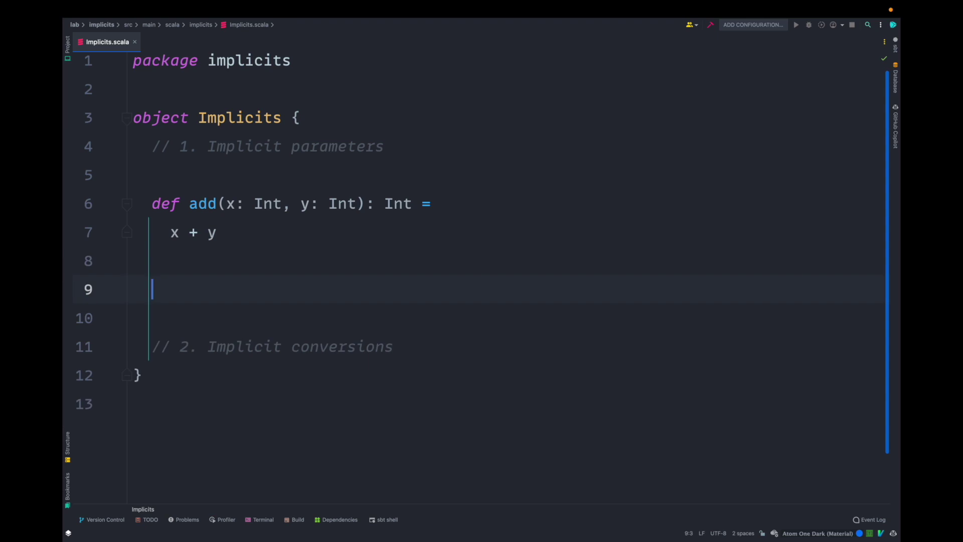
pyautogui.write('add(1, 2) // 3')
pyautogui.press('Escape')
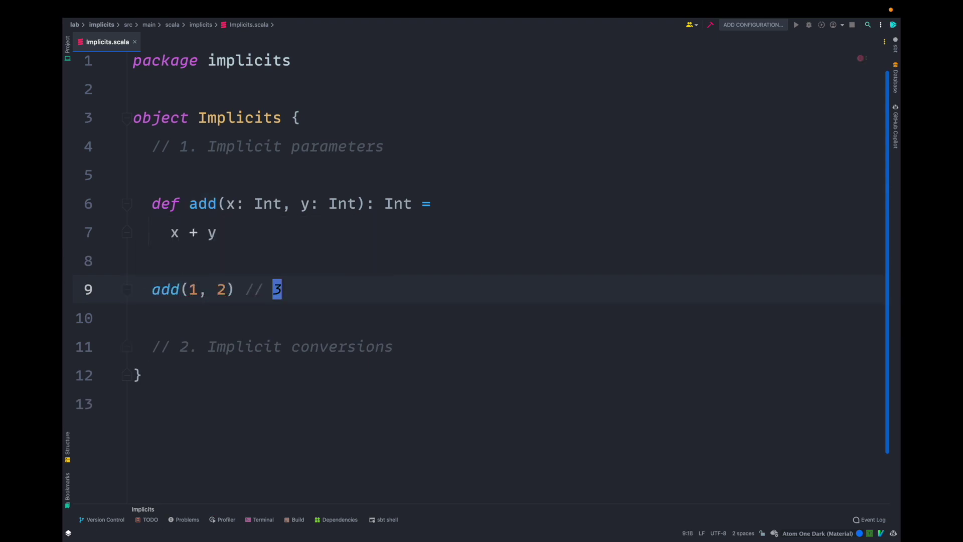
pyautogui.press('b')
pyautogui.press('b')
pyautogui.write('a.prt')
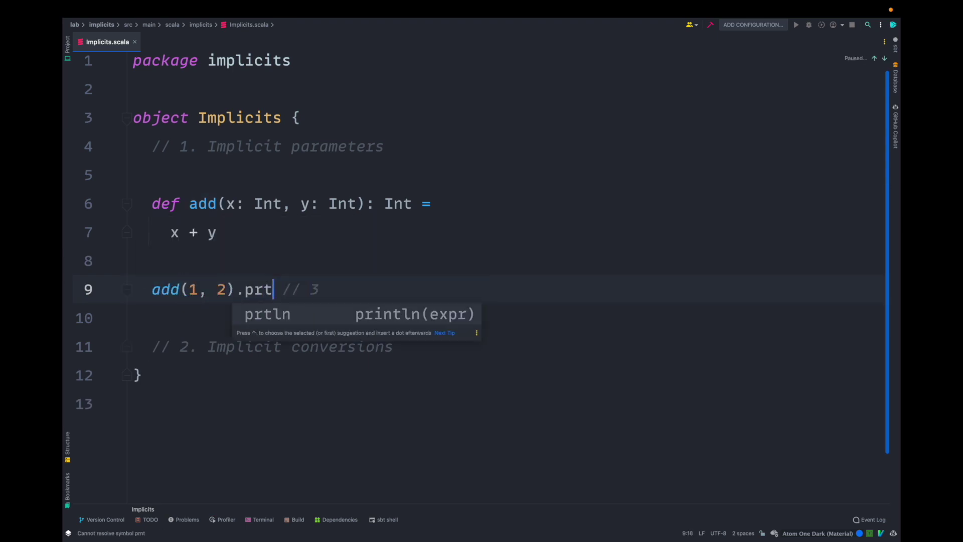
pyautogui.press('Return')
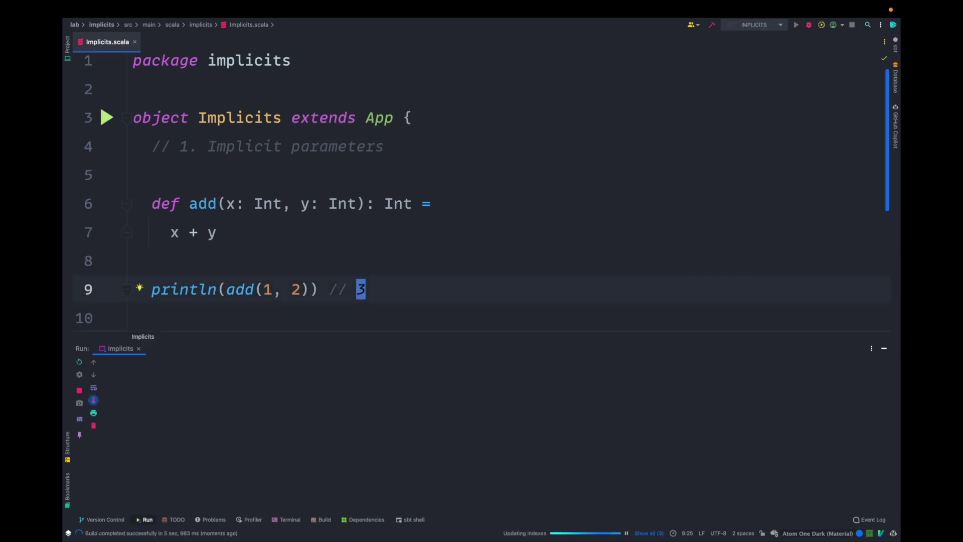
pyautogui.keyDown('ctrl'); pyautogui.scroll(2, 159, 405); pyautogui.keyUp('ctrl')
pyautogui.keyDown('ctrl'); pyautogui.scroll(2, 160, 405); pyautogui.keyUp('ctrl')
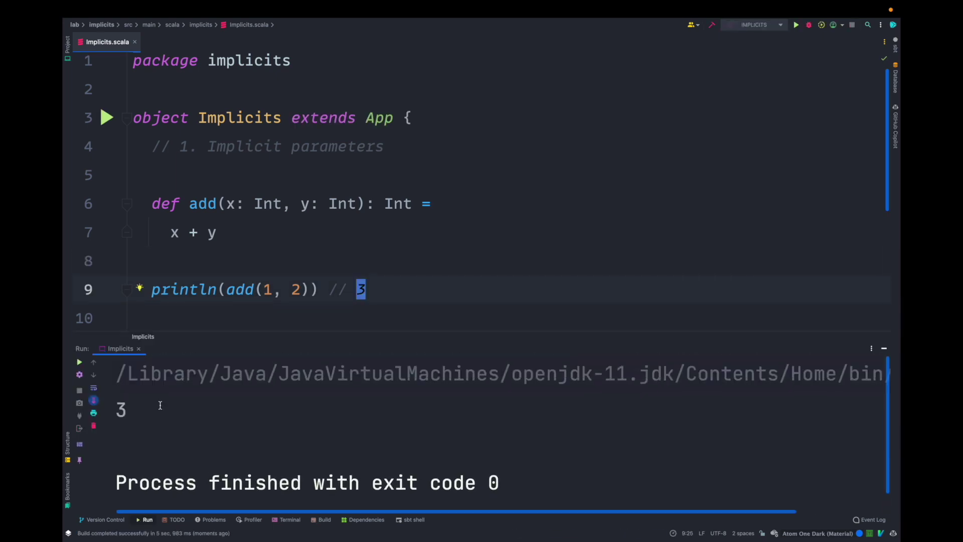
pyautogui.hotkey('shift', 'Escape')
pyautogui.click(257, 288)
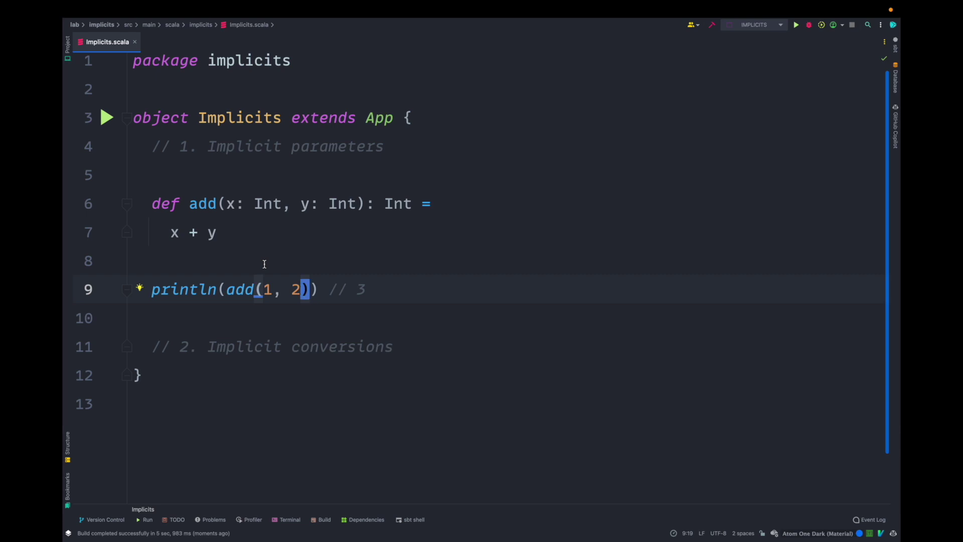
# - Define addImplicit(x: Int)(implicit y: Int): Int = x + y and call addImplicit(1)
pyautogui.press('End')
pyautogui.press('Return')
pyautogui.press('Return')
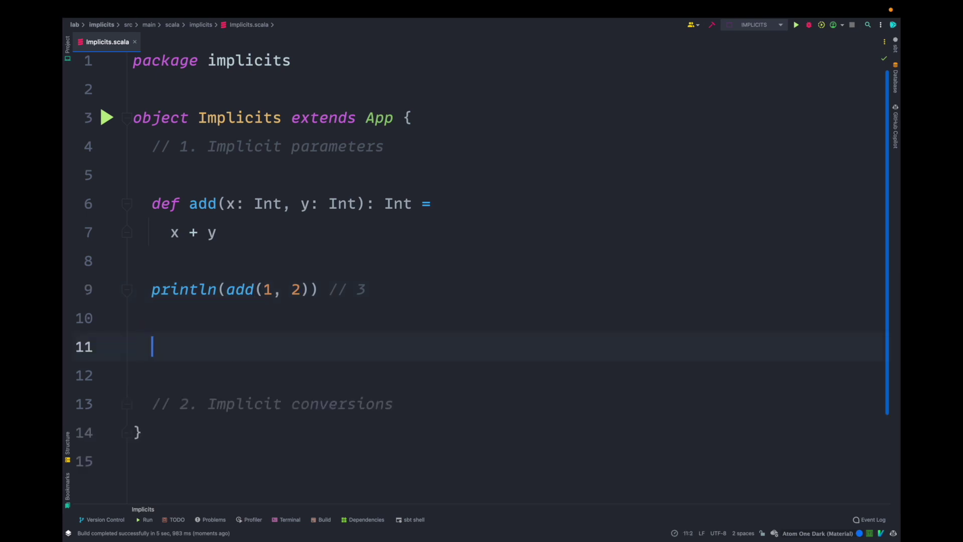
pyautogui.write('def addImplicit(x')
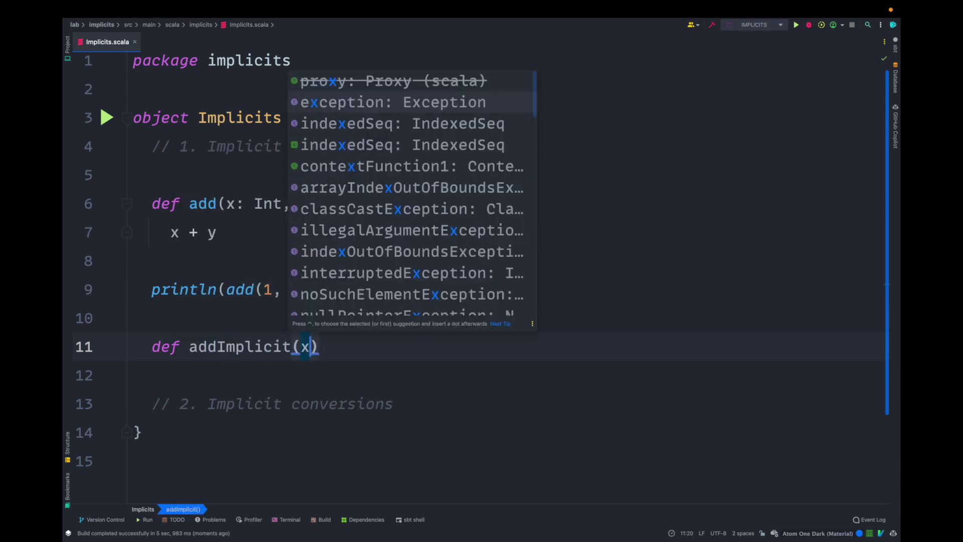
pyautogui.write(': Int)')
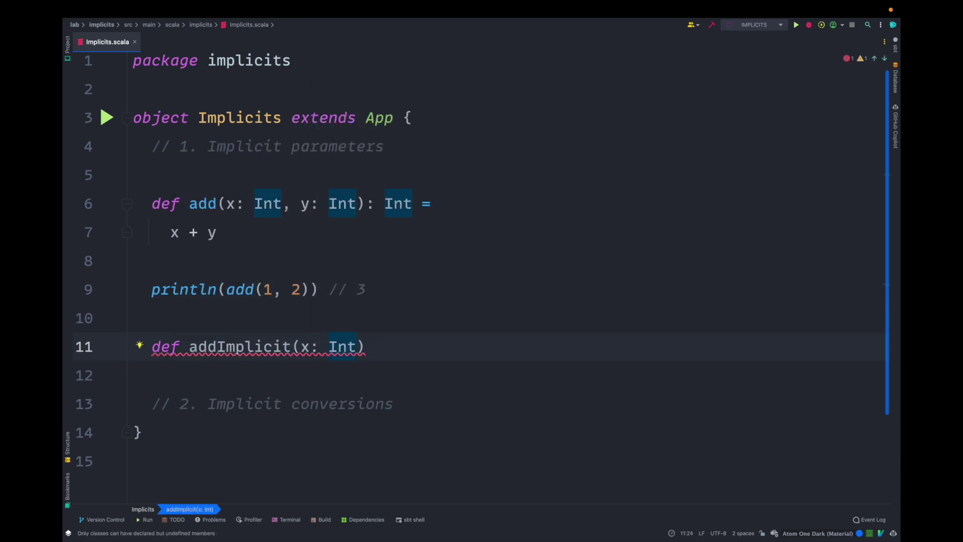
pyautogui.write('(implicit y')
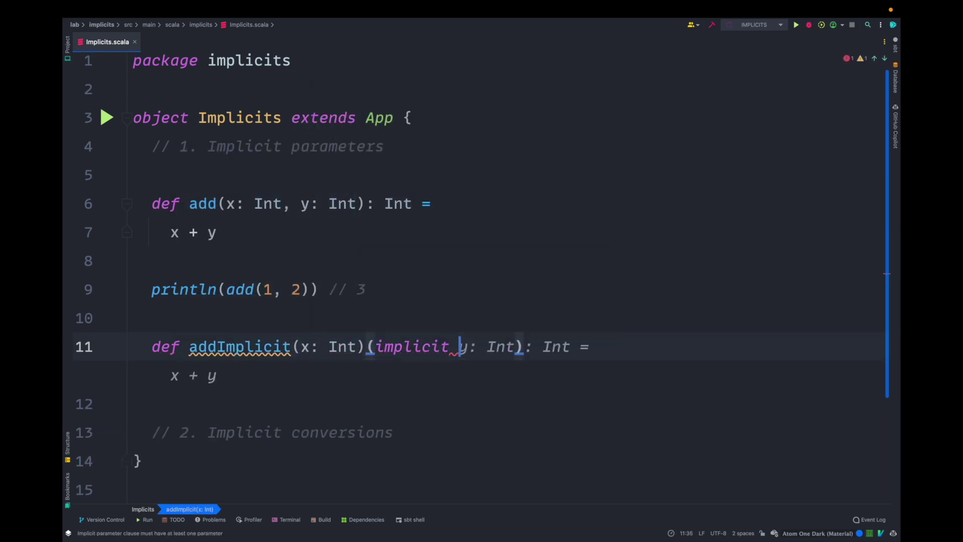
pyautogui.write(': Int)')
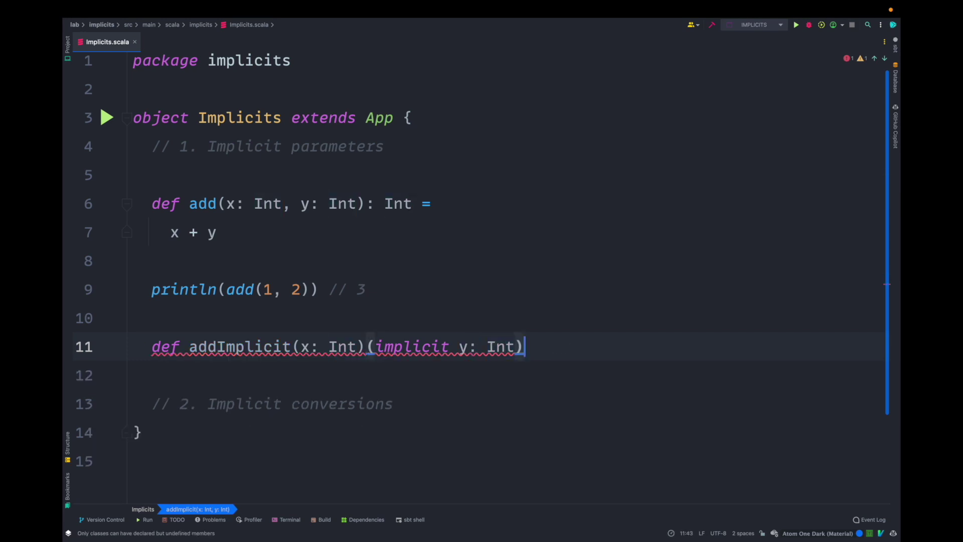
pyautogui.write(': Int =')
pyautogui.press('Return')
pyautogui.write('x + y')
pyautogui.press('Return')
pyautogui.press('Return')
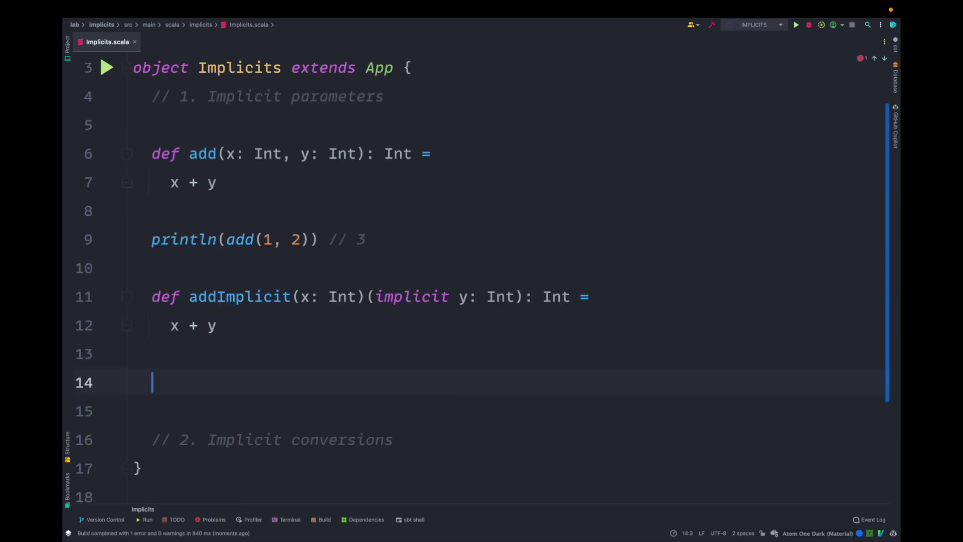
pyautogui.write('addImplicit(1) // 3')
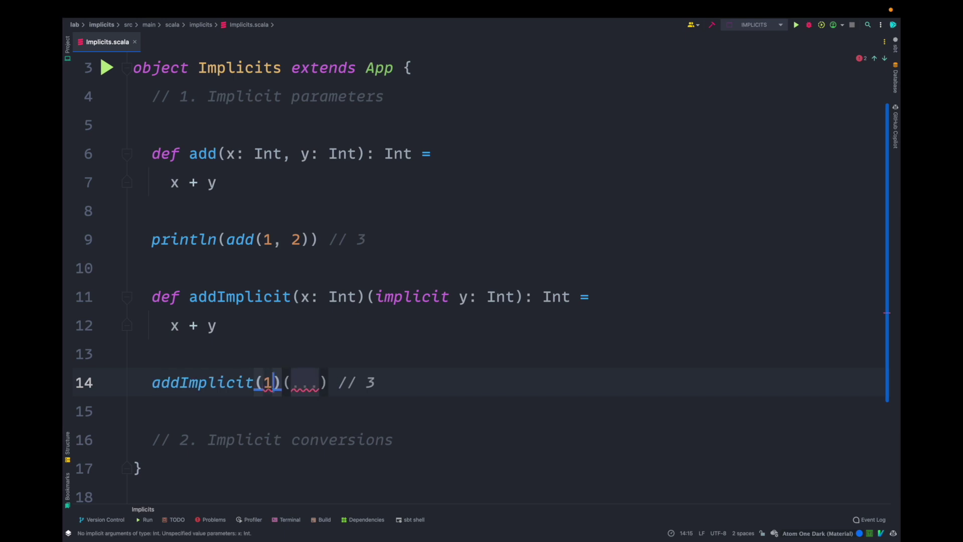
pyautogui.press('End')
pyautogui.press('BackSpace')
pyautogui.press('BackSpace')
pyautogui.press('BackSpace')
pyautogui.press('Down')
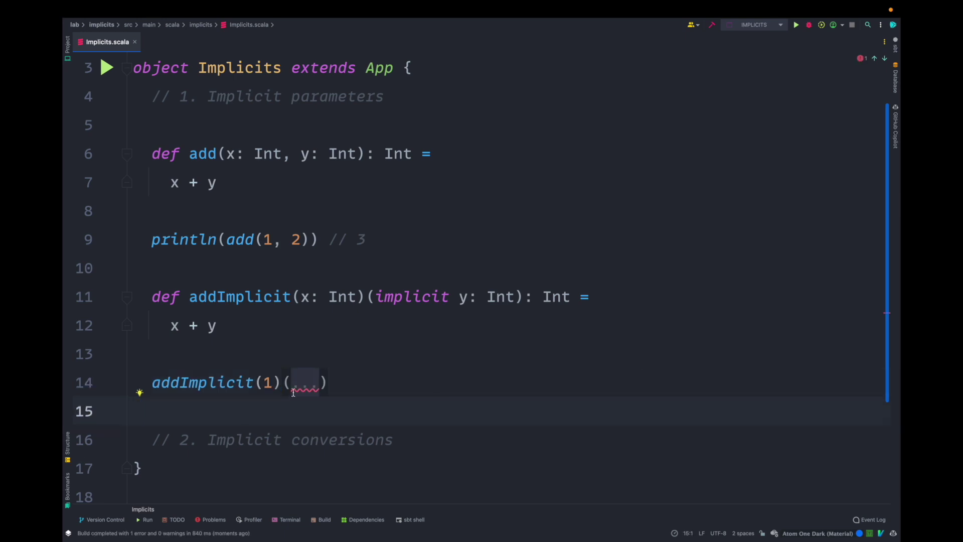
# - Inspect the 'could not find implicit value' build error and the implicit y parameter
pyautogui.click(256, 384)
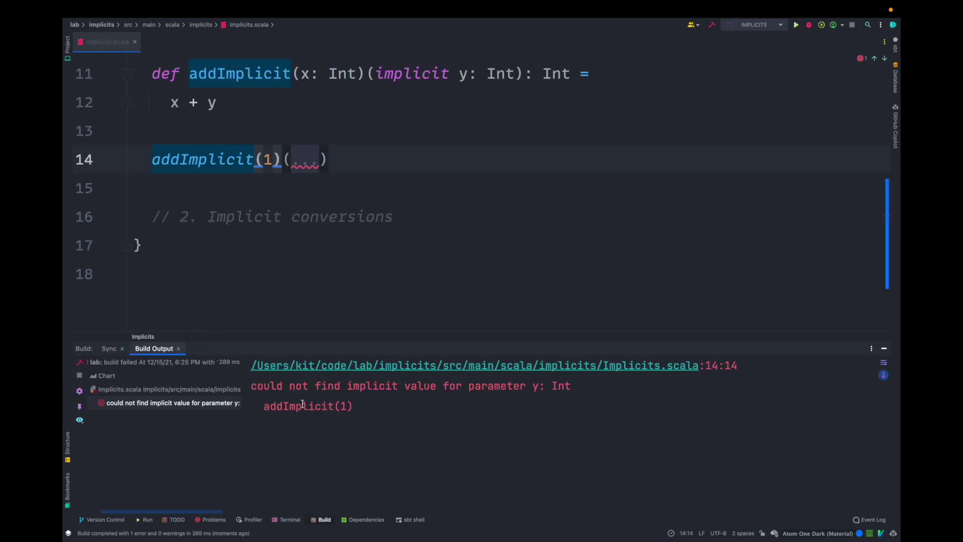
pyautogui.moveTo(251, 385); pyautogui.dragTo(574, 387)
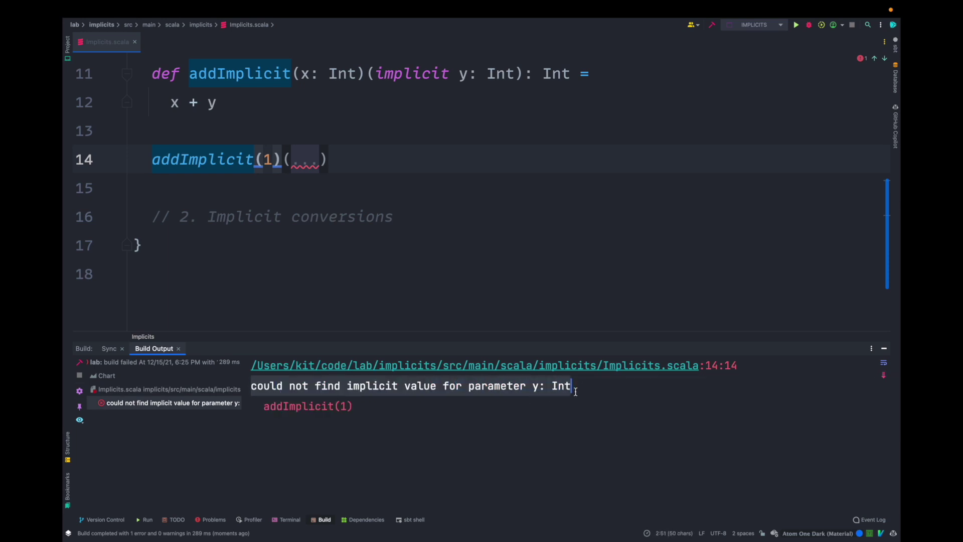
pyautogui.click(883, 348)
pyautogui.click(405, 304)
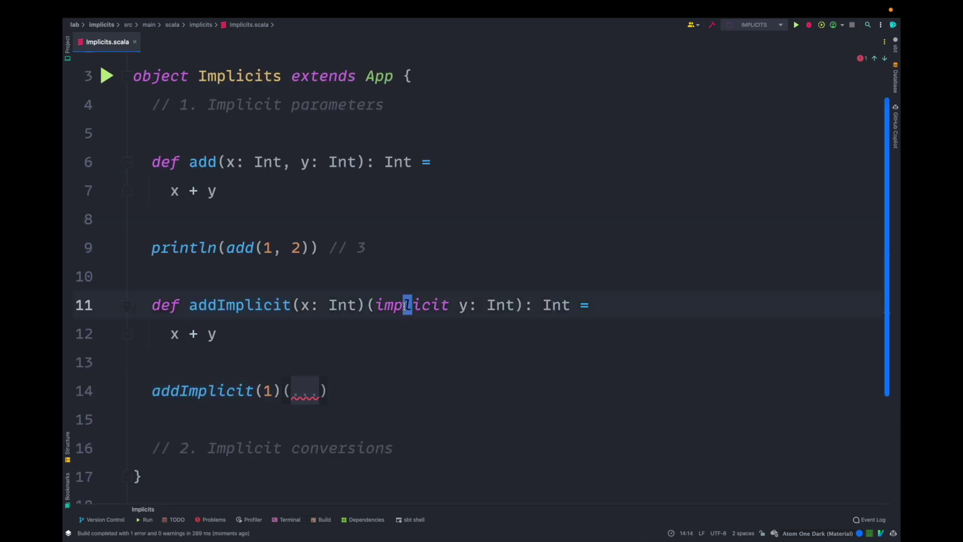
pyautogui.moveTo(503, 306); pyautogui.dragTo(426, 309)
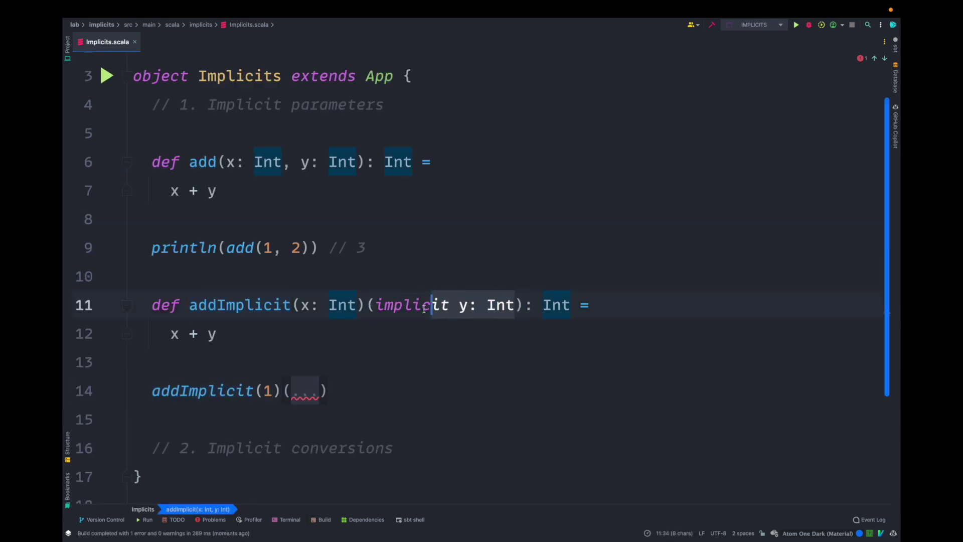
pyautogui.click(420, 318)
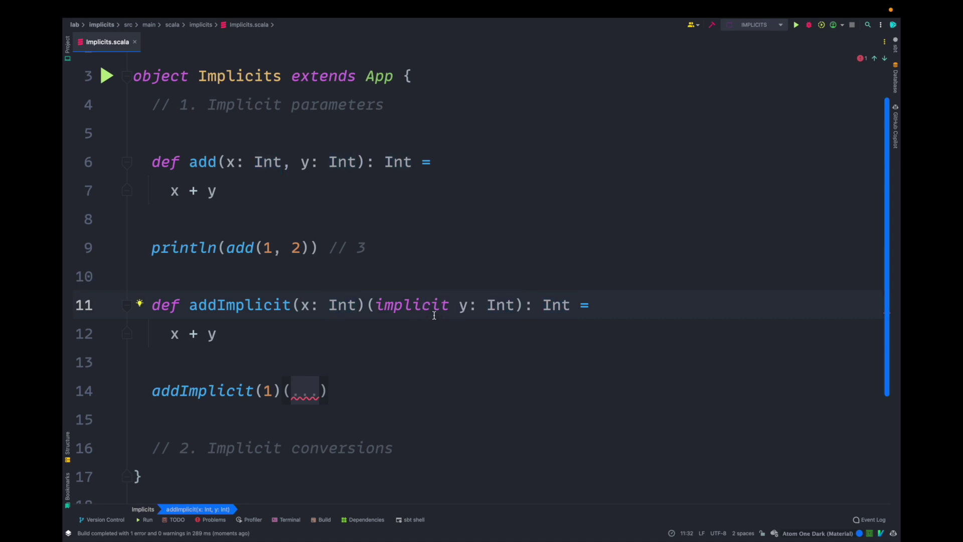
pyautogui.click(499, 308)
pyautogui.press('Down')
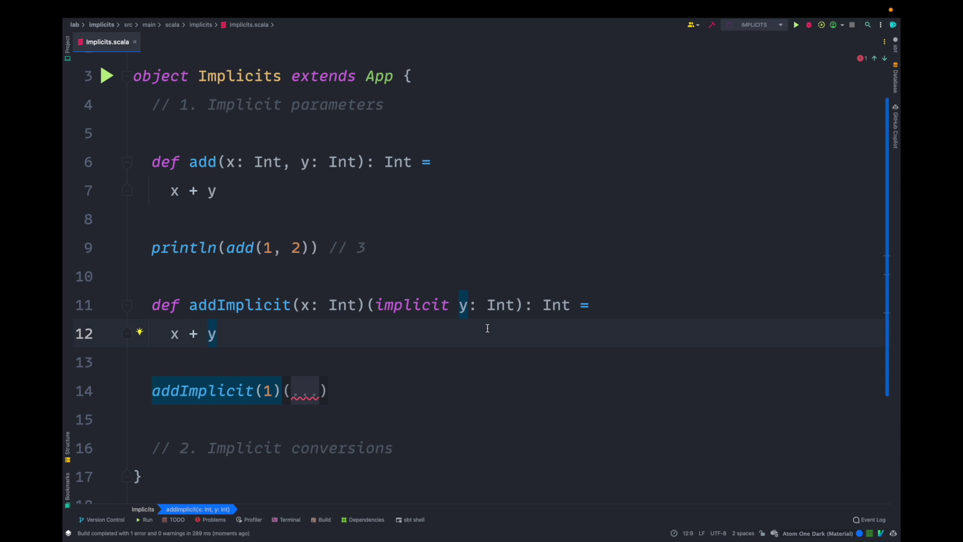
# - Declare implicit val defaultValue: Int = 100, adding the Int type via Alt+Enter
pyautogui.press('Return')
pyautogui.press('Return')
pyautogui.write('implicit ')
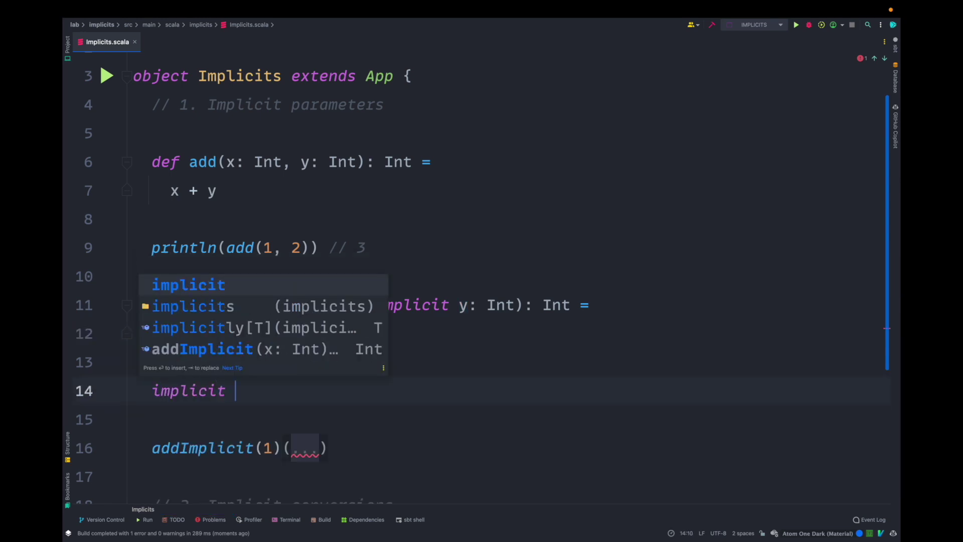
pyautogui.write('val defaultValue = 100')
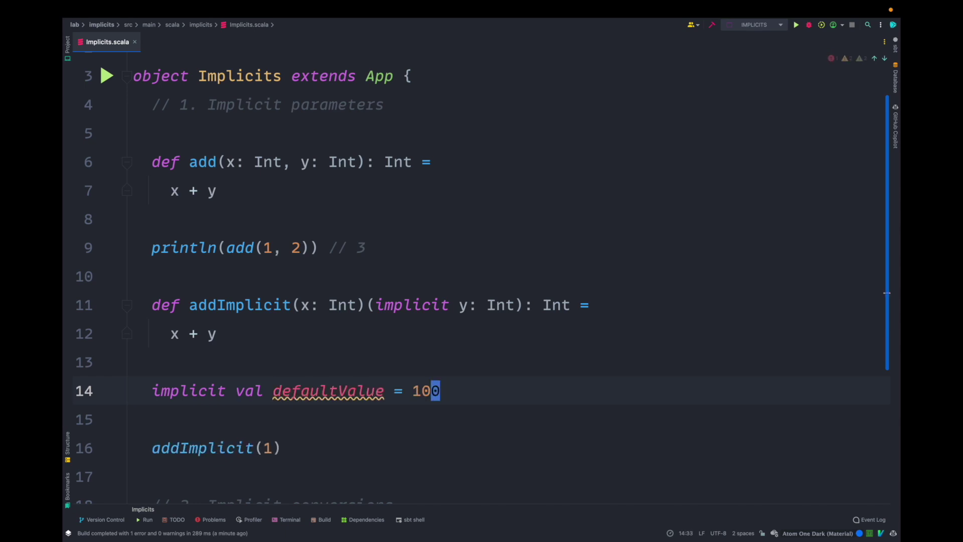
pyautogui.hotkey('ctrl', 'Left')
pyautogui.hotkey('ctrl', 'Left')
pyautogui.hotkey('alt', 'Return')
pyautogui.press('Return')
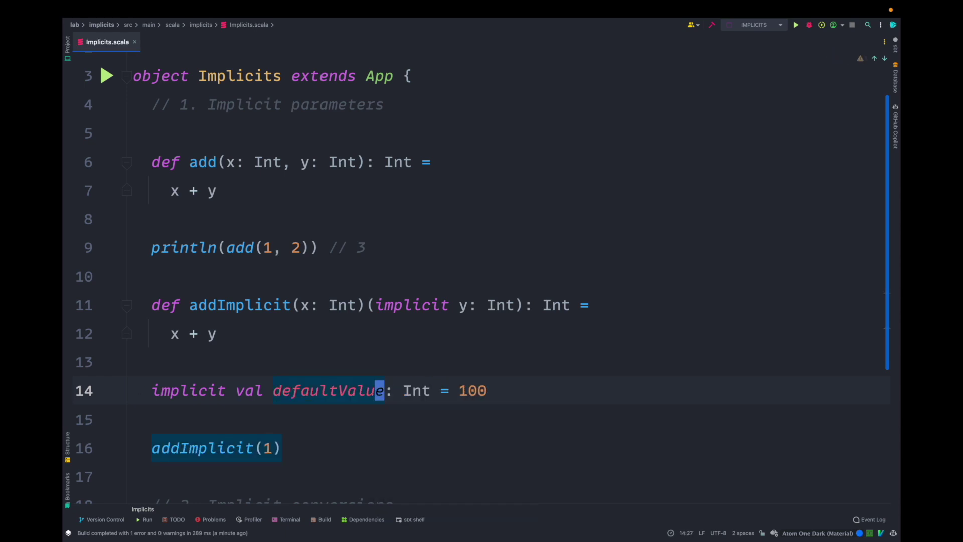
# - Print addImplicit(1) and run the program, which outputs 101
pyautogui.press('Down')
pyautogui.scroll(-2, 481, 274)
pyautogui.scroll(-2, 482, 274)
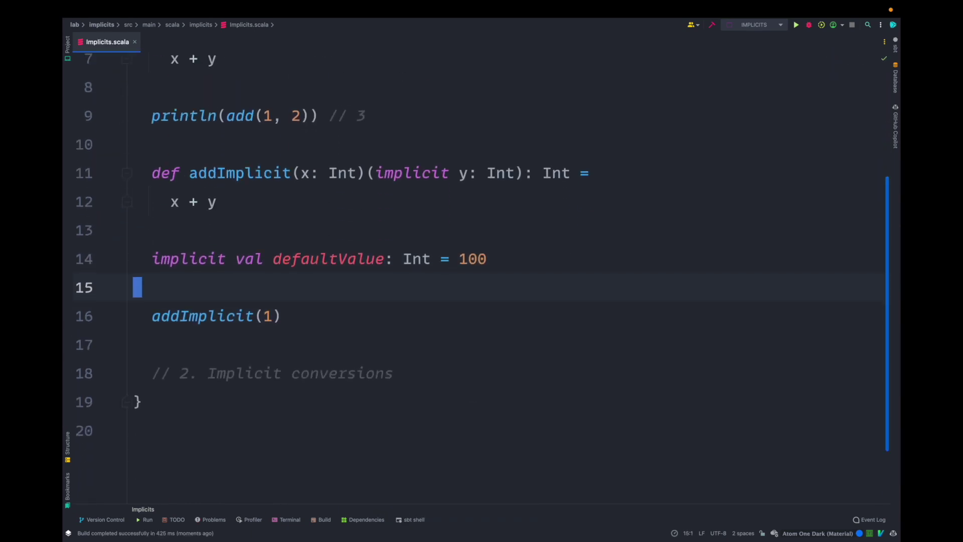
pyautogui.press('Down')
pyautogui.press('End')
pyautogui.write('.prtln')
pyautogui.press('Return')
pyautogui.hotkey('ctrl', 'shift', 'r')
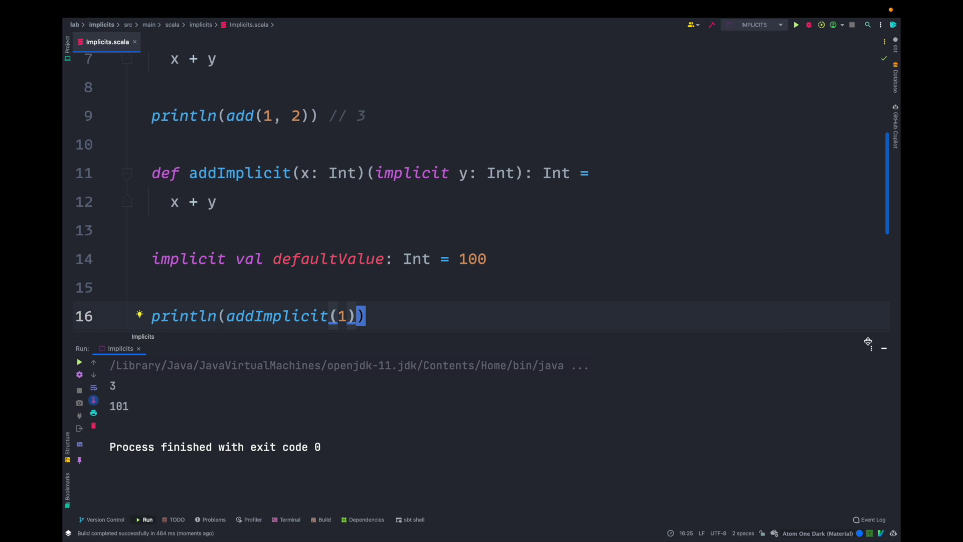
pyautogui.click(883, 347)
pyautogui.press('Down')
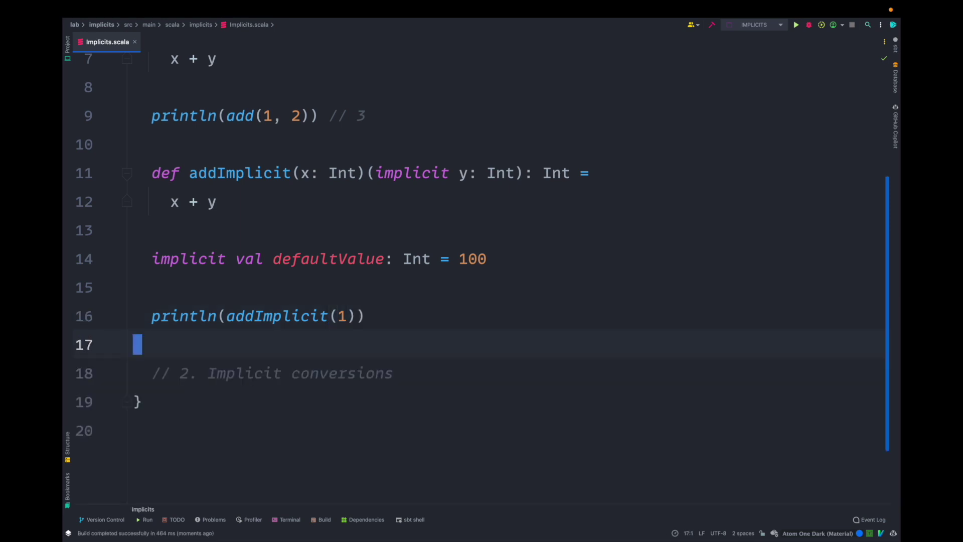
# - Enable Show Implicit Hints so addImplicit(1) displays the (defaultValue) argument
pyautogui.press('super+shift+a')
pyautogui.write('sh')
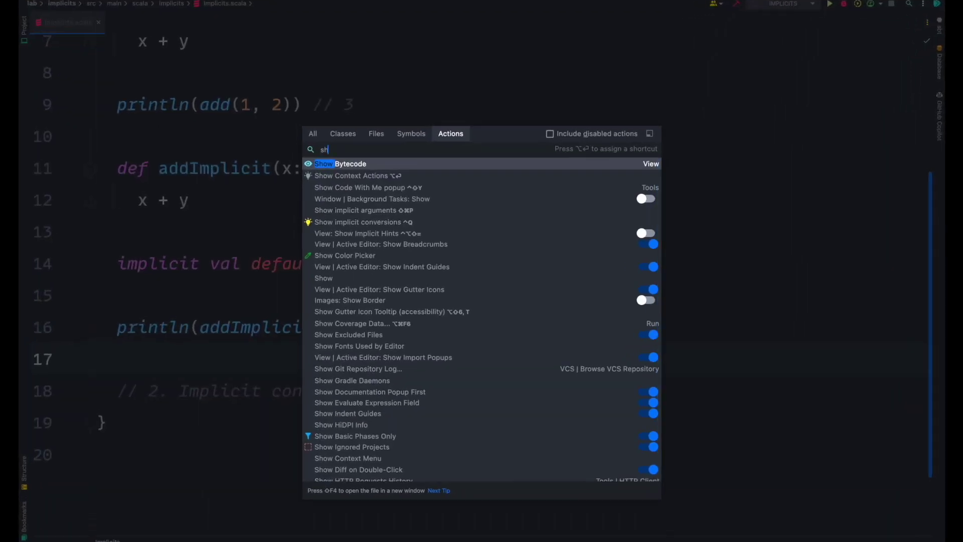
pyautogui.write('ow implicit')
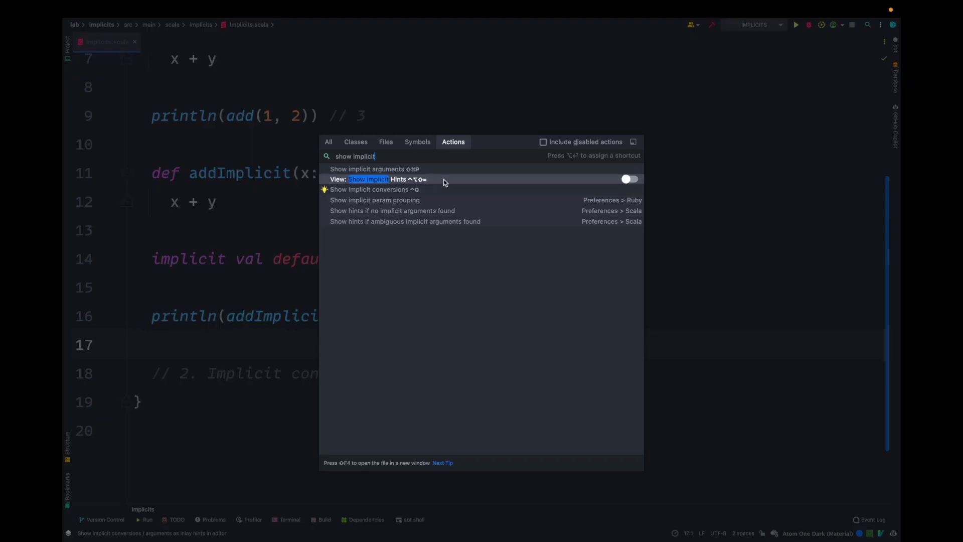
pyautogui.press('Escape')
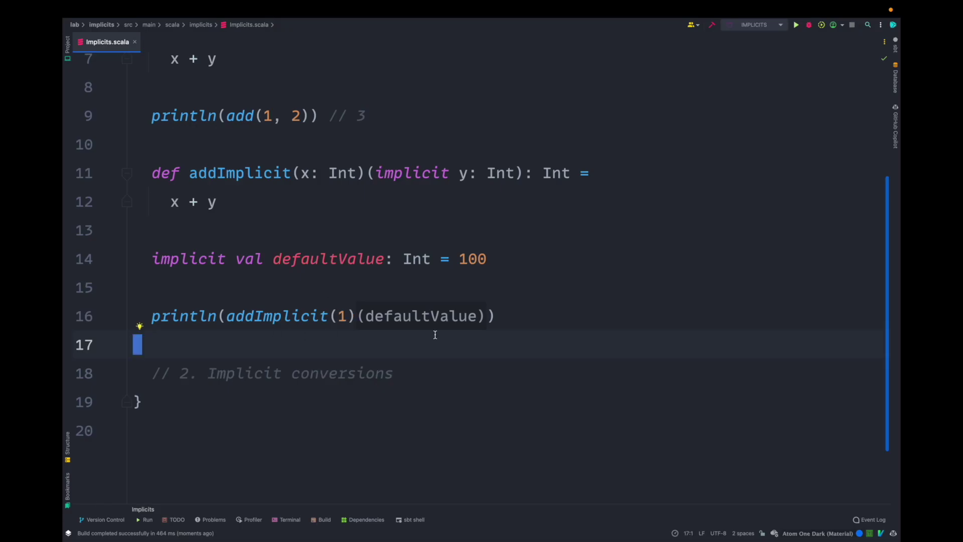
pyautogui.scroll(1, 399, 324)
# - Give the addImplicit(1) call on line 16 an explicit second argument of 100
pyautogui.click(391, 331)
pyautogui.press('Down')
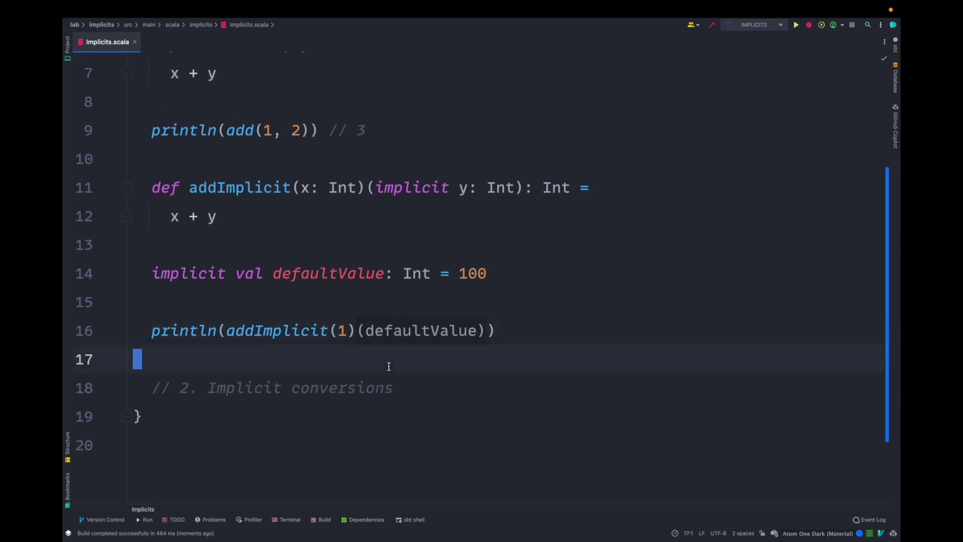
pyautogui.press('Up')
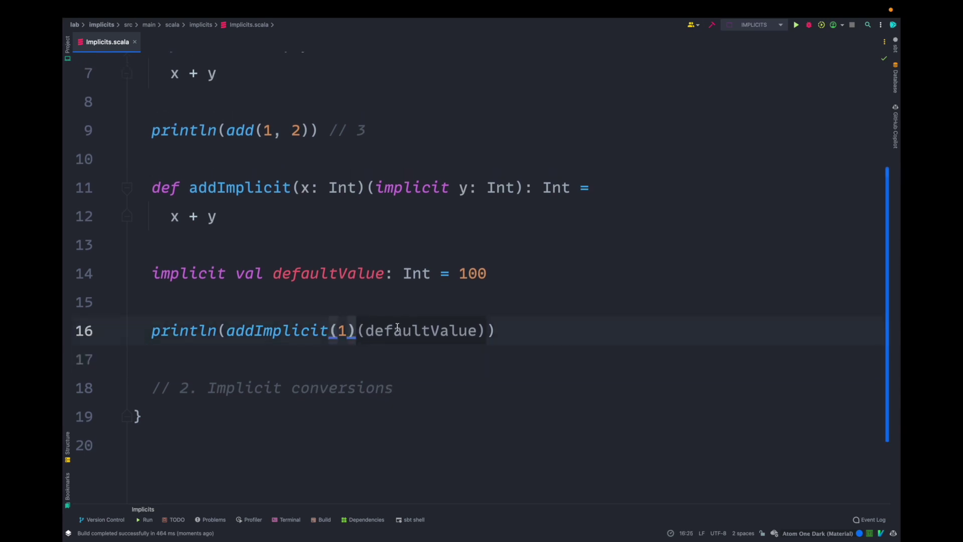
pyautogui.click(487, 330)
pyautogui.press('Left')
pyautogui.hotkey('alt', 'BackSpace')
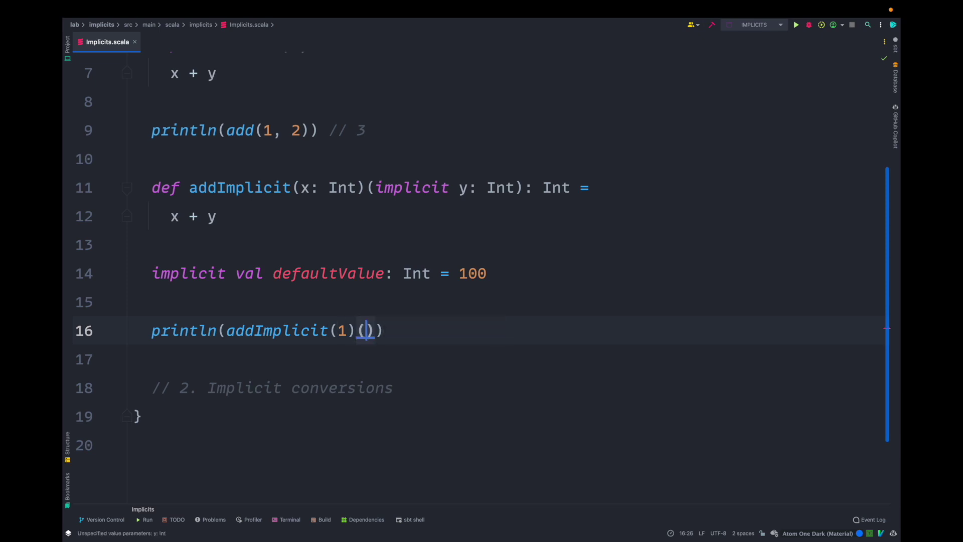
pyautogui.write('100')
pyautogui.press('Down')
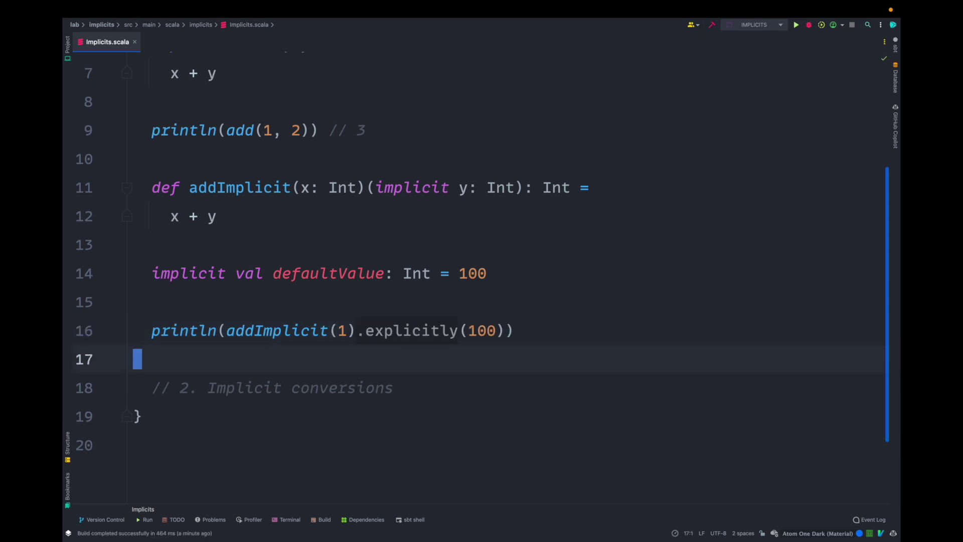
# - Turn implicit hints off, change the argument to 200, then to defaultValue
pyautogui.press('super+shift+a')
pyautogui.press('Return')
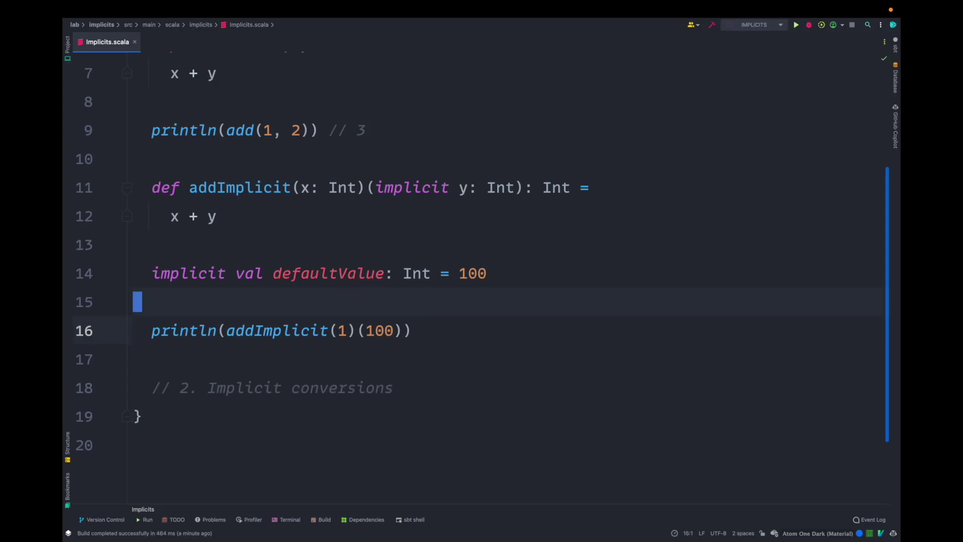
pyautogui.press('Up')
pyautogui.press('End')
pyautogui.press('Left')
pyautogui.press('Left')
pyautogui.press('Left')
pyautogui.press('BackSpace')
pyautogui.write('2')
pyautogui.press('Right')
pyautogui.press('Right')
pyautogui.hotkey('alt', 'BackSpace')
pyautogui.write('de')
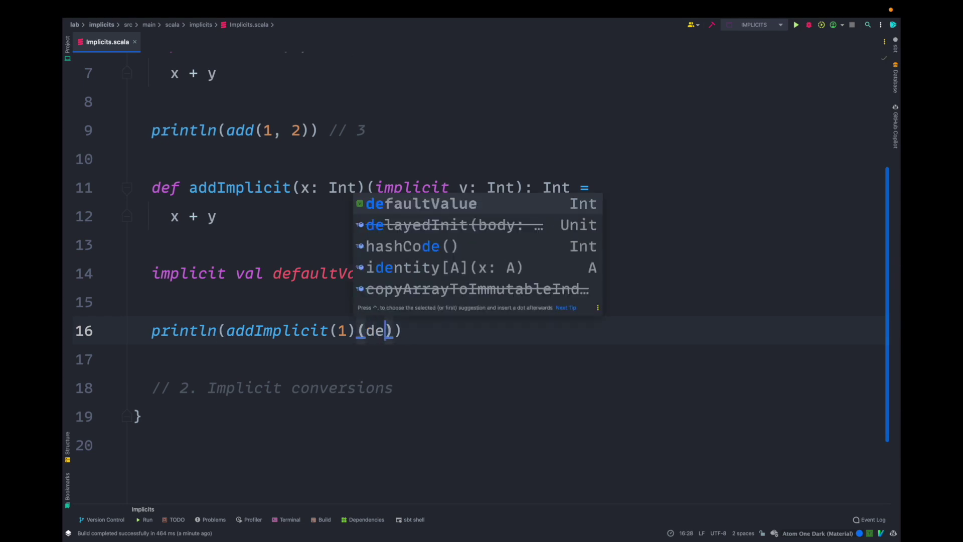
pyautogui.press('Return')
# - Delete the explicit (defaultValue) argument from the addImplicit call
pyautogui.press('Down')
pyautogui.press('Up')
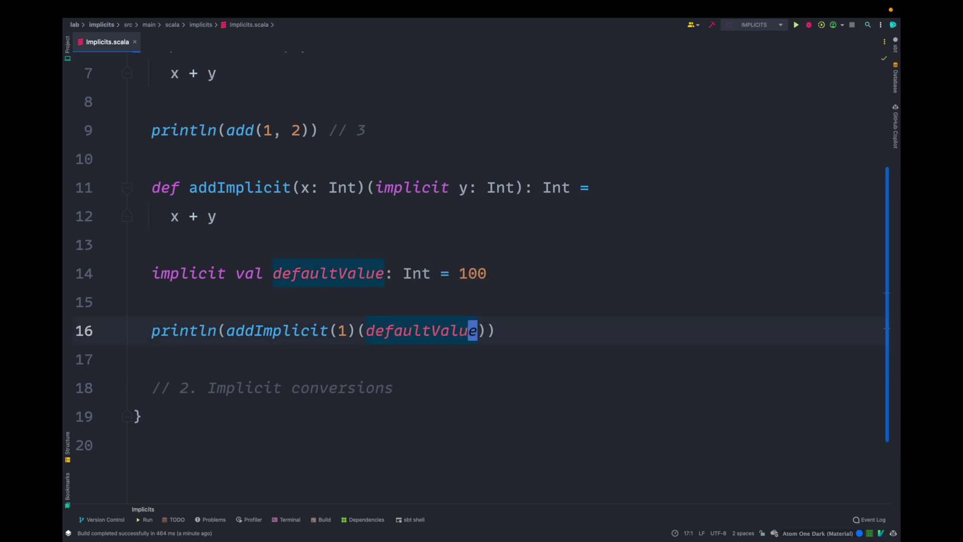
pyautogui.hotkey('alt', 'Left')
pyautogui.press('Left')
pyautogui.press('Left')
pyautogui.press('Right')
pyautogui.press('Right')
pyautogui.hotkey('alt', 'Right')
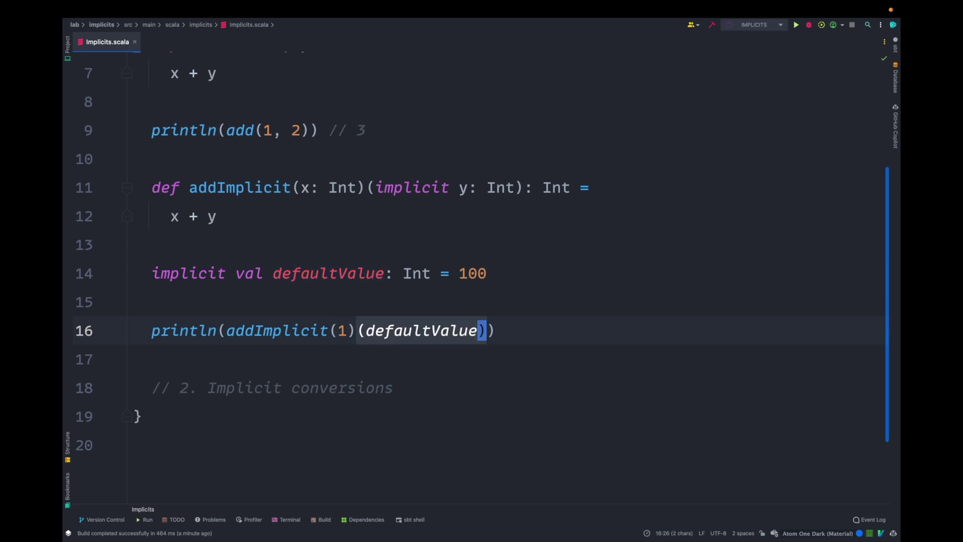
pyautogui.press('Down')
pyautogui.press('Up')
pyautogui.press('BackSpace')
# - Show the call's implicit arguments and jump to the defaultValue declaration
pyautogui.press('Up')
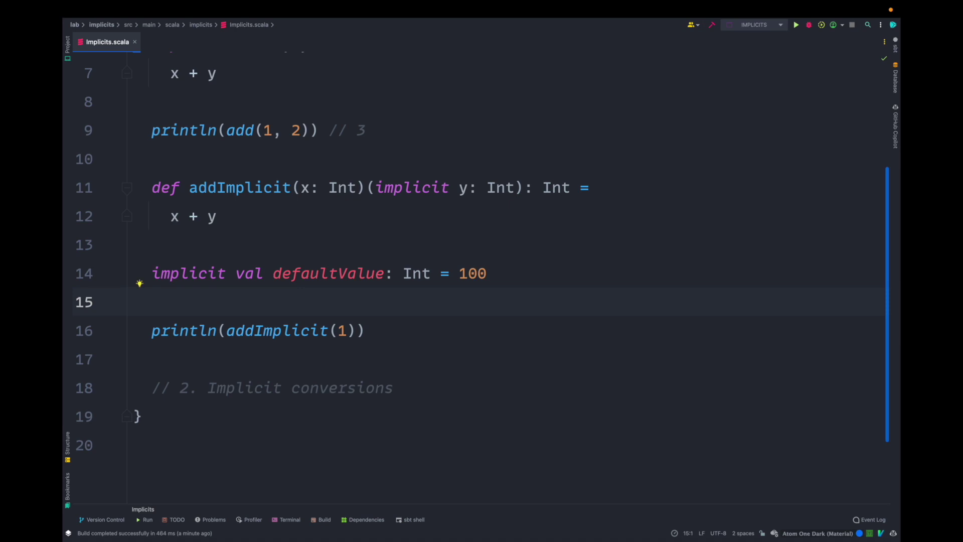
pyautogui.press('Down')
pyautogui.press('Left')
pyautogui.press('Left')
pyautogui.press('Left')
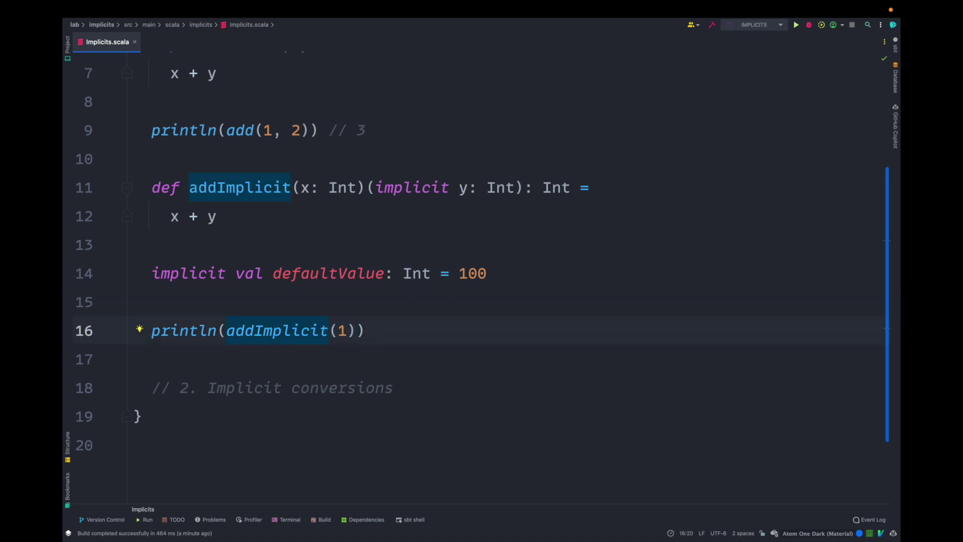
pyautogui.hotkey('ctrl', 'shift', 'p')
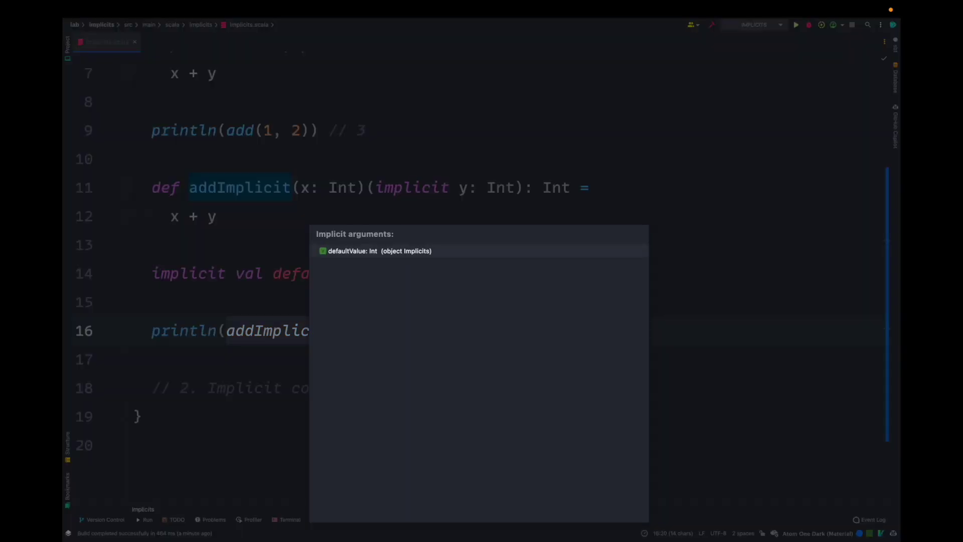
pyautogui.press('Return')
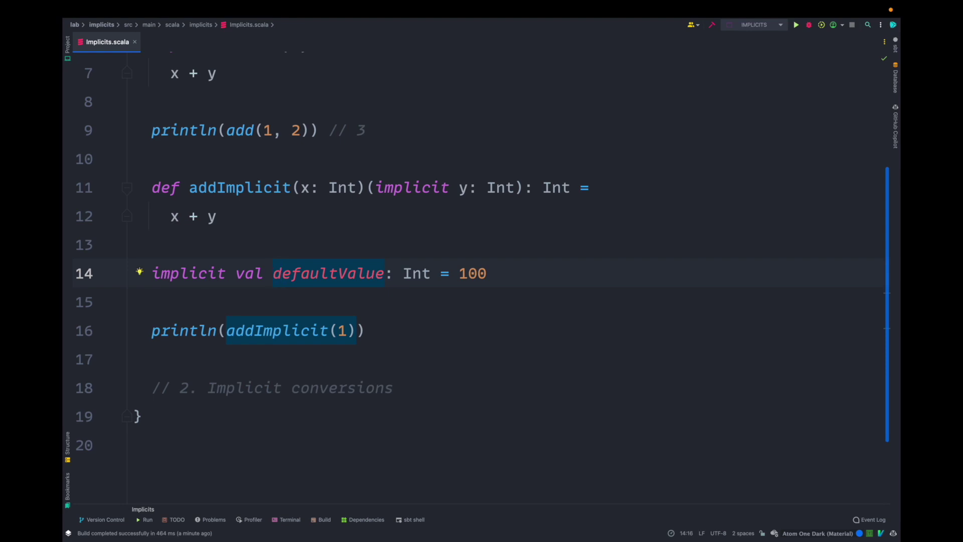
# - Move the defaultValue declaration to the top of the object, then back above println
pyautogui.hotkey('ctrl', 'y')
pyautogui.hotkey('ctrl', 'Home')
pyautogui.press('Down')
pyautogui.press('Down')
pyautogui.press('Down')
pyautogui.hotkey('ctrl', 'v')
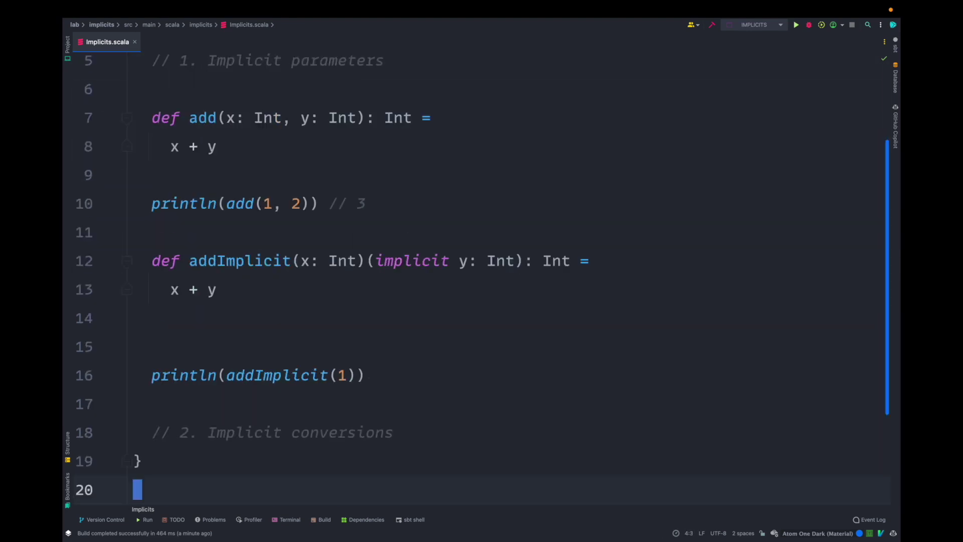
pyautogui.press('Up')
pyautogui.press('Up')
pyautogui.press('Up')
pyautogui.press('Right')
pyautogui.hotkey('ctrl', 'shift', 'p')
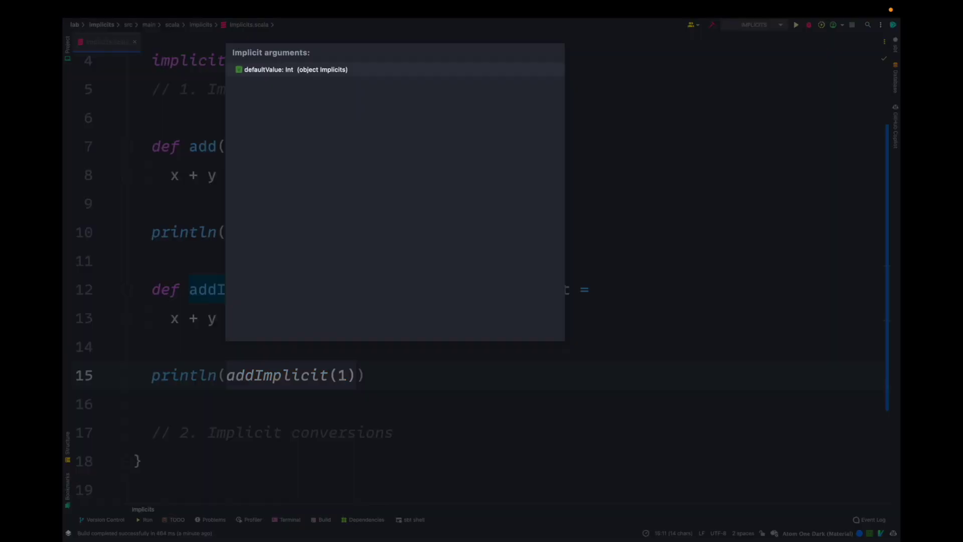
pyautogui.press('Return')
pyautogui.hotkey('ctrl', 'z')
pyautogui.hotkey('ctrl', 'z')
pyautogui.click(394, 339)
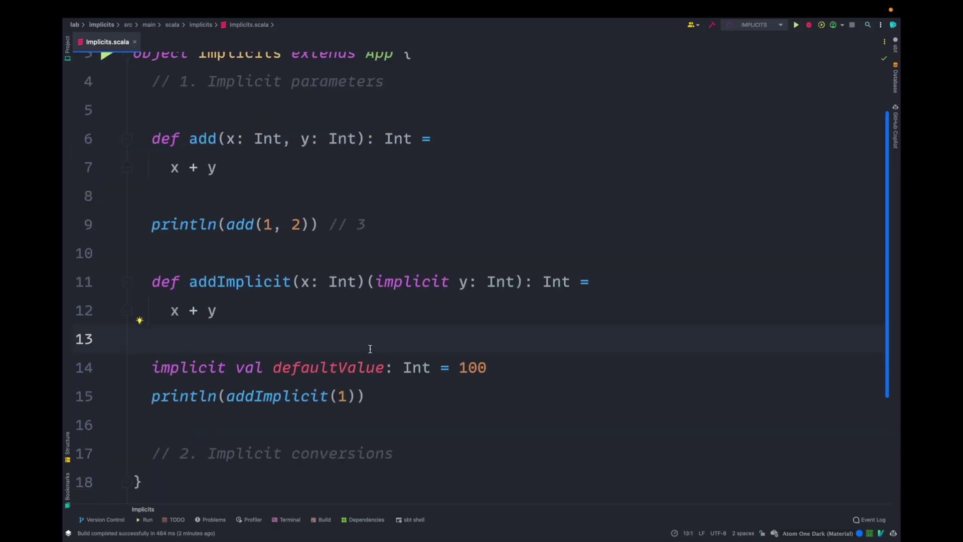
# - Highlight the implicit y: Int parameter list and the addImplicit(1) call
pyautogui.moveTo(377, 281); pyautogui.dragTo(509, 281)
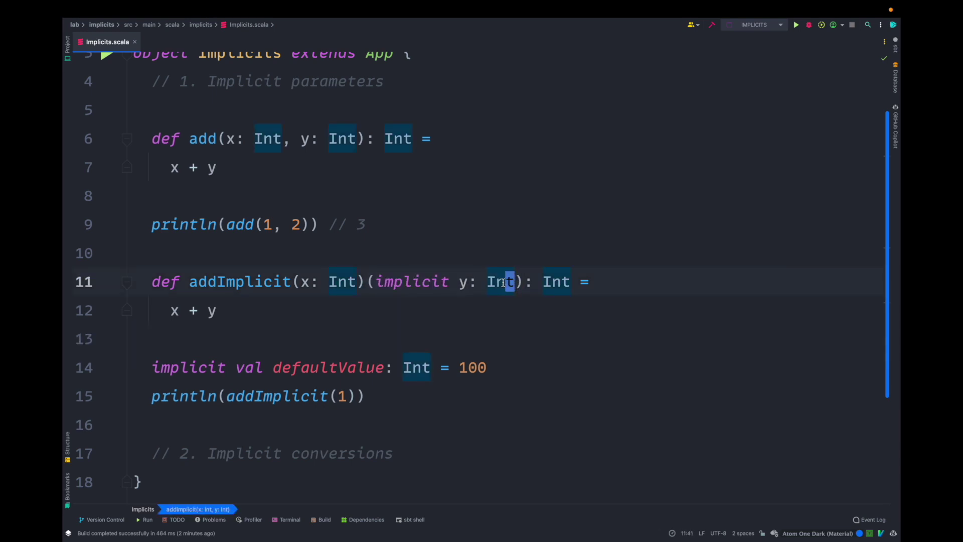
pyautogui.click(193, 367)
pyautogui.click(157, 365)
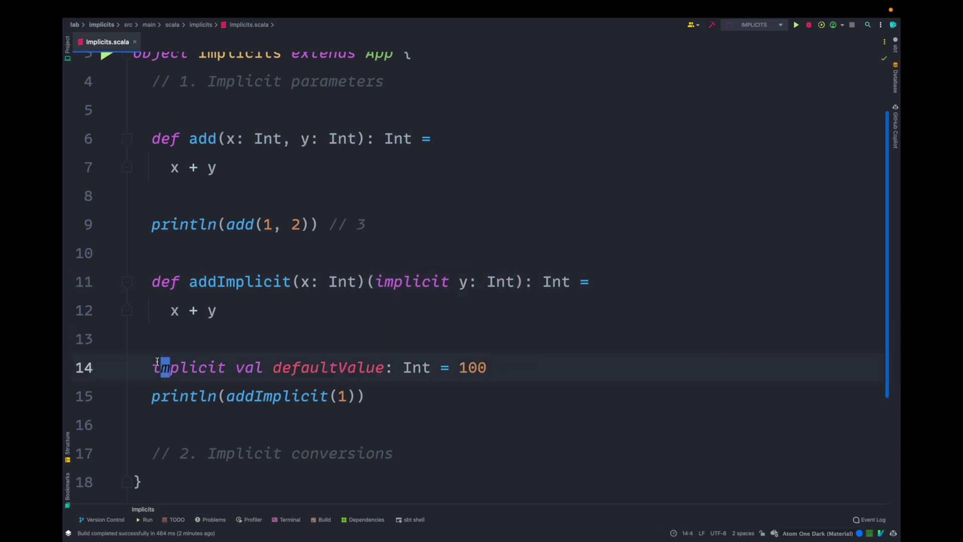
pyautogui.click(313, 396)
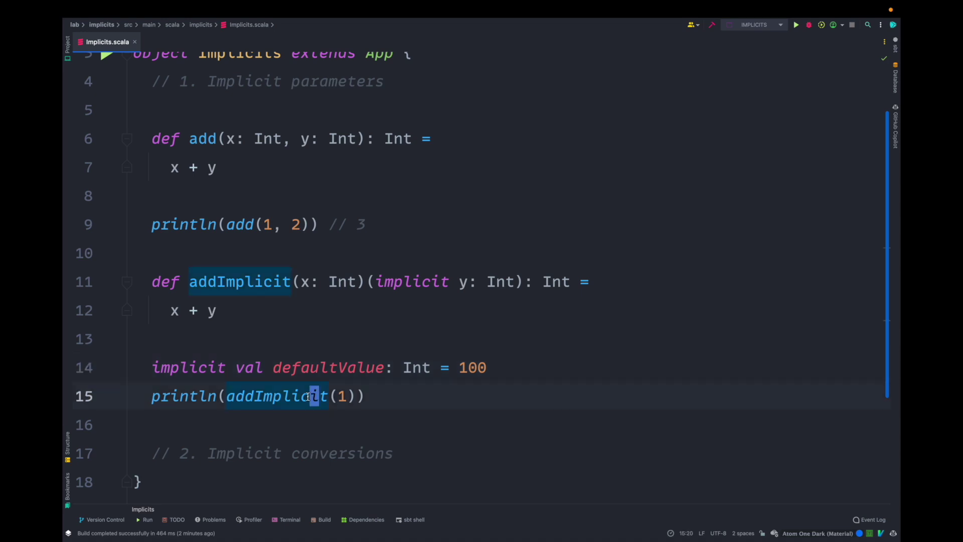
pyautogui.moveTo(372, 281)
pyautogui.mouseDown()
pyautogui.moveTo(525, 282)
pyautogui.moveTo(505, 281)
pyautogui.mouseUp()
pyautogui.doubleClick(340, 396)
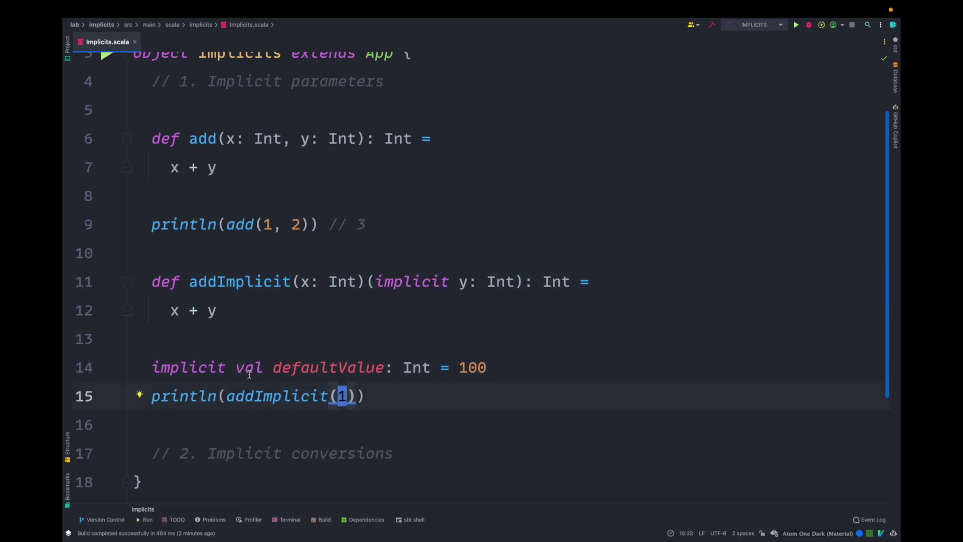
# - Compare the defaultValue declaration's Int type with the implicit parameter's type
pyautogui.moveTo(169, 368); pyautogui.dragTo(477, 359)
pyautogui.click(499, 281)
pyautogui.click(423, 367)
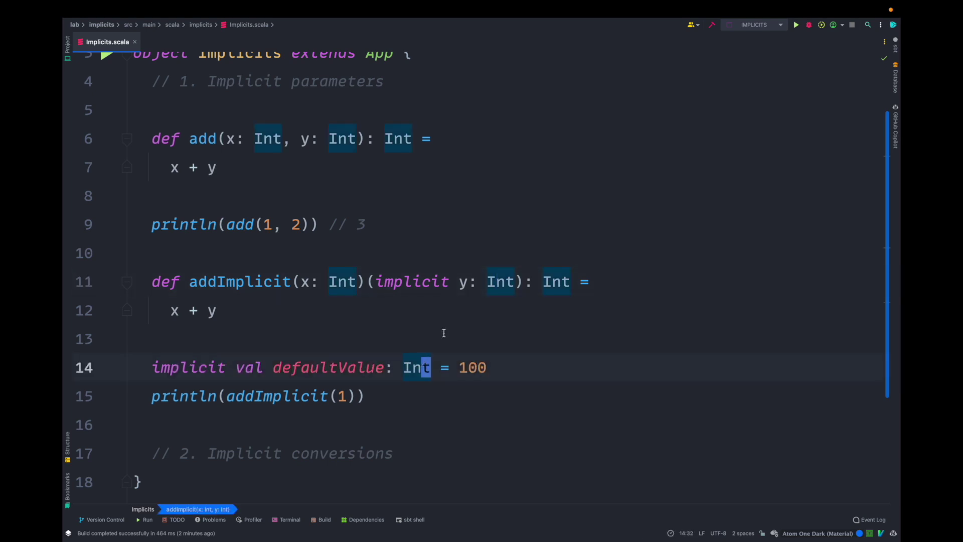
pyautogui.click(503, 281)
pyautogui.click(419, 367)
pyautogui.click(347, 396)
pyautogui.scroll(-2, 348, 397)
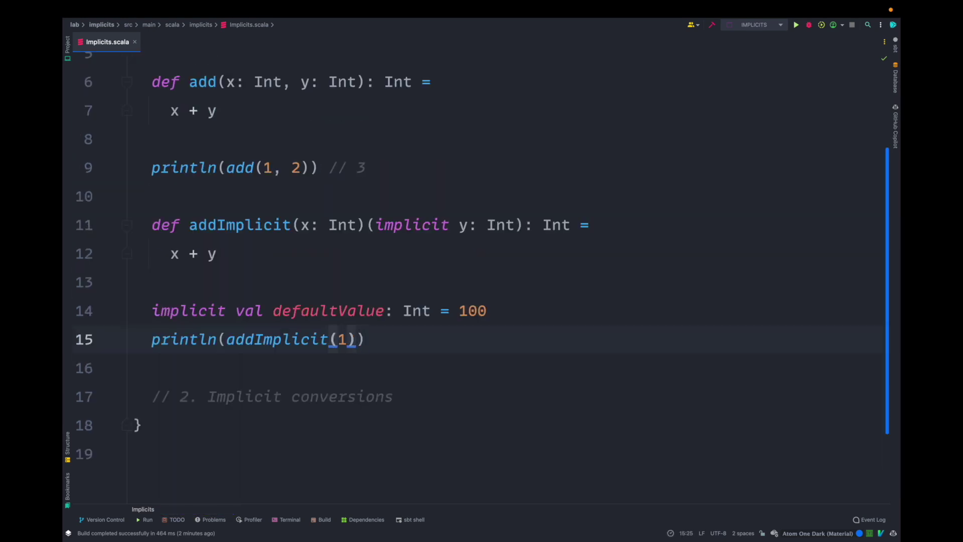
# - Change defaultValue from implicit val to implicit def and turn on implicit hints
pyautogui.click(360, 310)
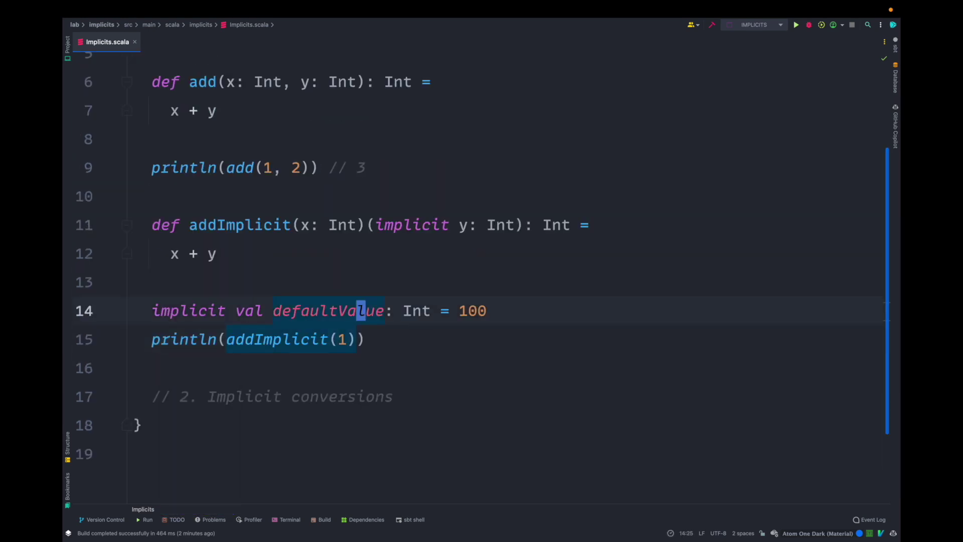
pyautogui.hotkey('alt', 'Left')
pyautogui.hotkey('alt', 'Left')
pyautogui.hotkey('alt', 'Delete')
pyautogui.write('def')
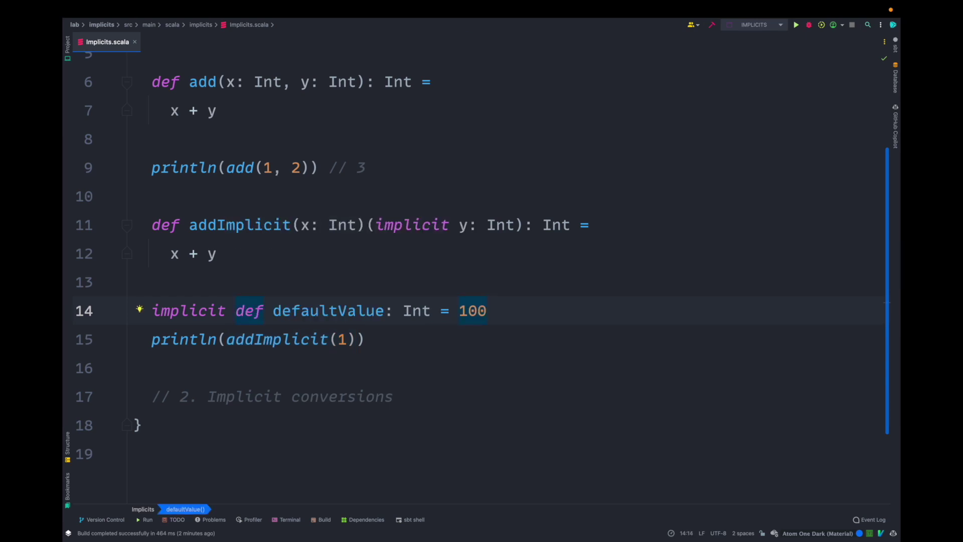
pyautogui.press('super+shift+a')
pyautogui.write('show implicit')
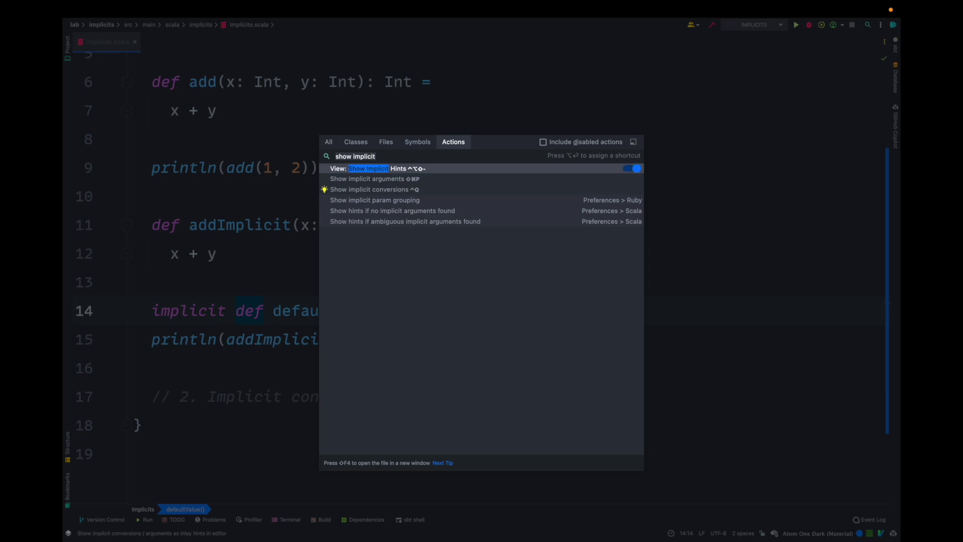
pyautogui.press('Return')
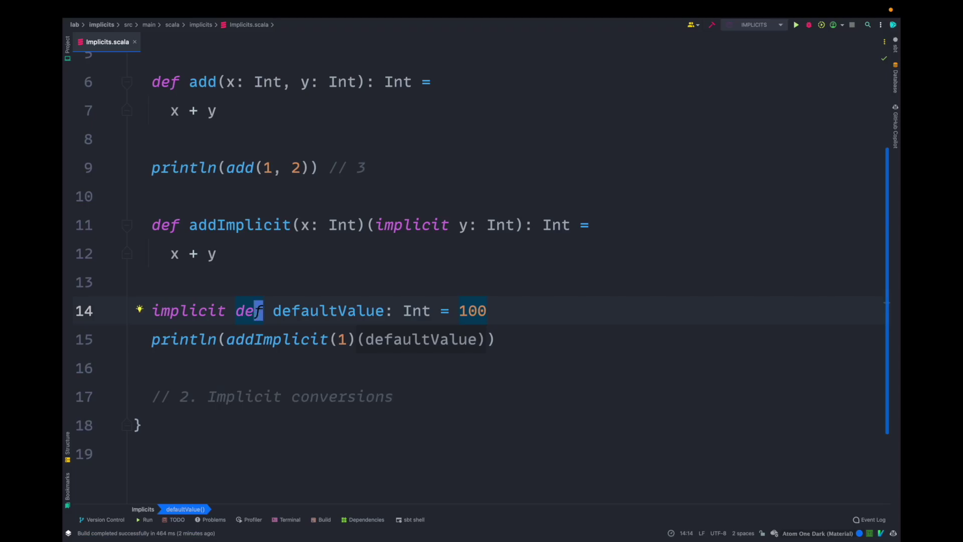
pyautogui.hotkey('alt', 'Right')
pyautogui.write('()')
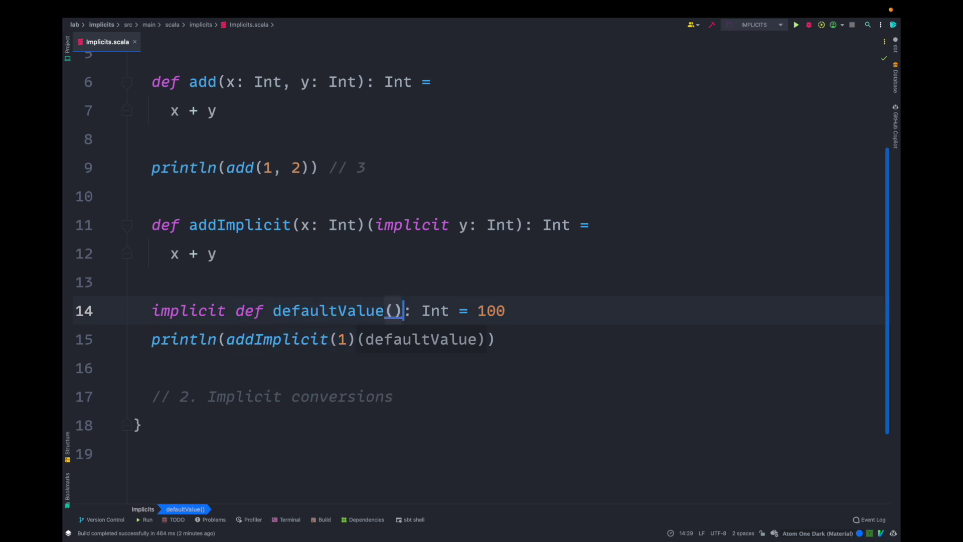
pyautogui.write('implicit ')
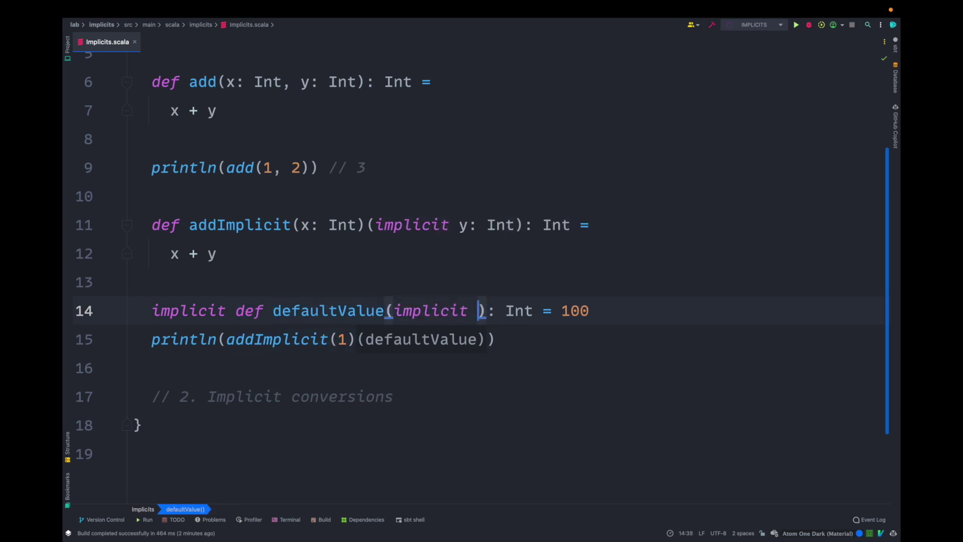
pyautogui.write('string: St')
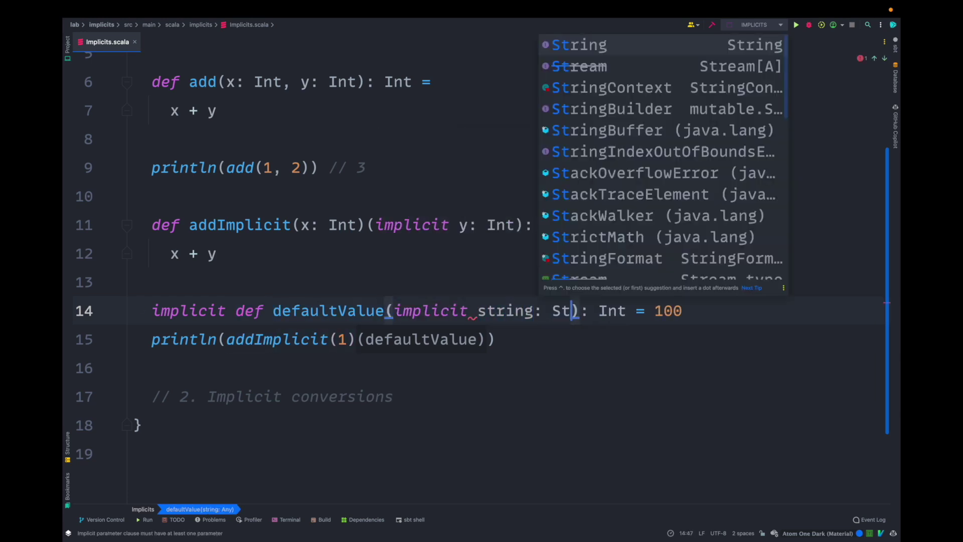
pyautogui.write('ring')
# - Give defaultValue an (implicit string: String) parameter and return string.length
pyautogui.press('End')
pyautogui.press('BackSpace')
pyautogui.press('BackSpace')
pyautogui.press('BackSpace')
pyautogui.press('Return')
pyautogui.write('string.')
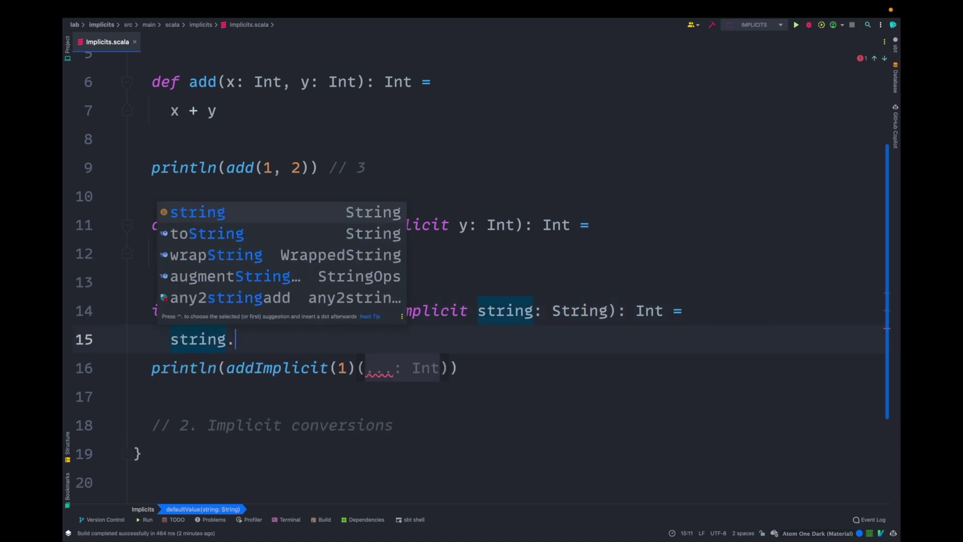
pyautogui.write('l')
pyautogui.press('Return')
pyautogui.press('Return')
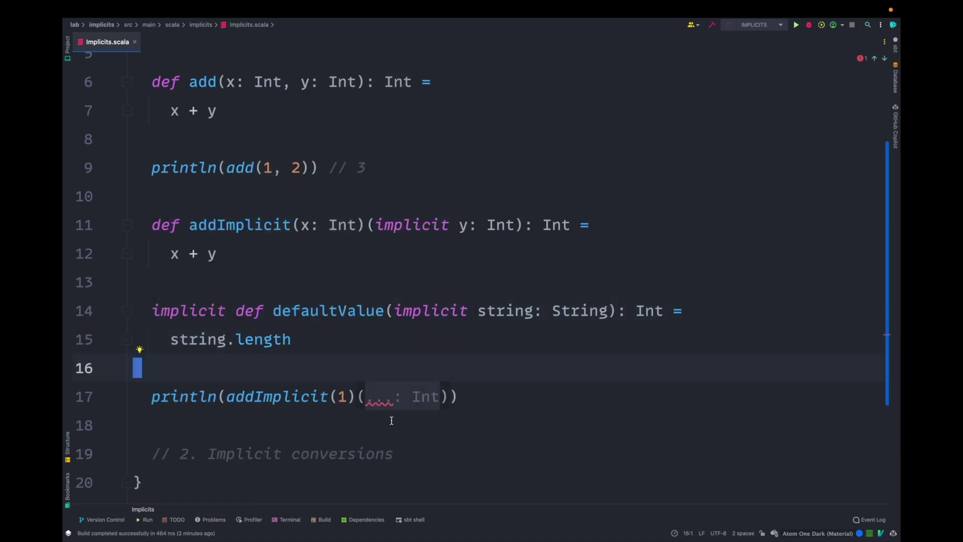
# - Inspect addImplicit(1)'s implicit arguments, finding the String implicit missing
pyautogui.click(313, 397)
pyautogui.hotkey('ctrl', 'shift', 'p')
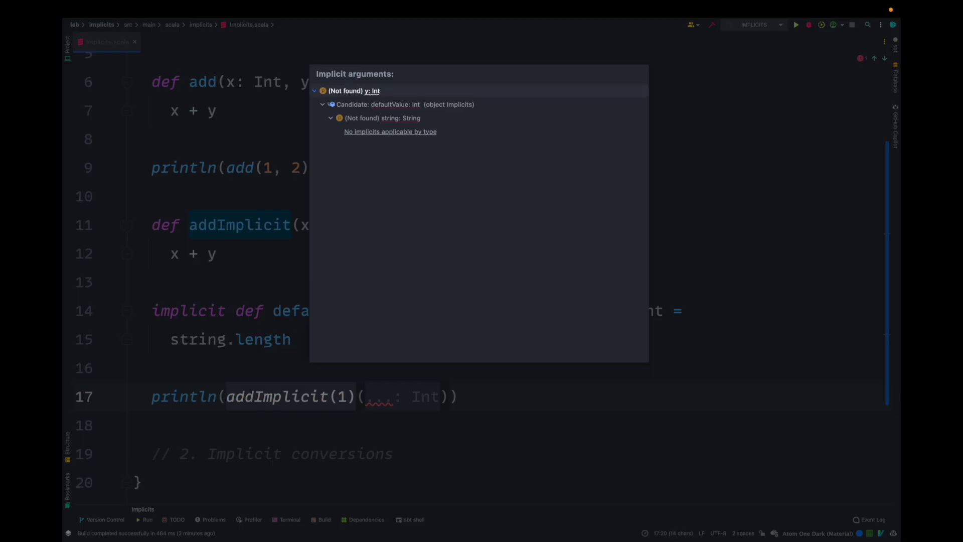
pyautogui.press('Down')
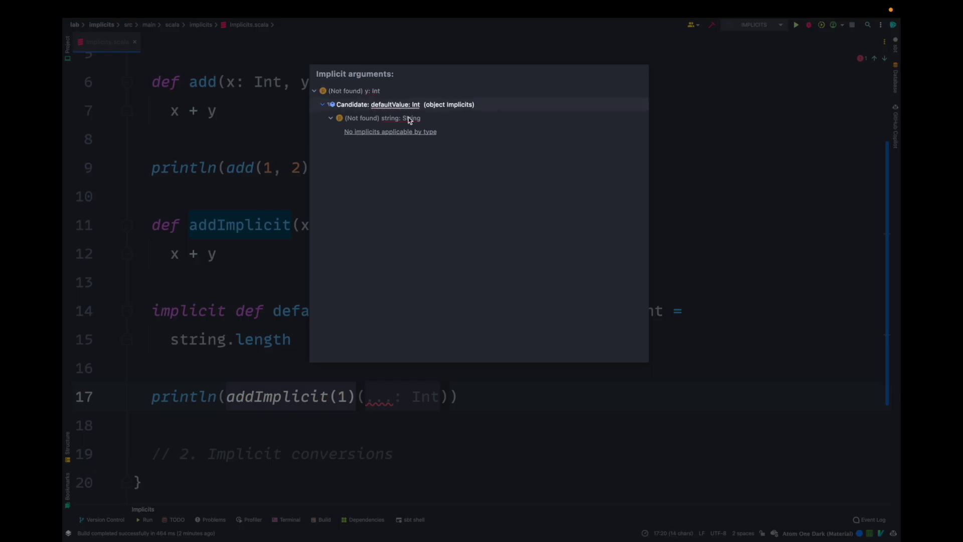
pyautogui.press('Down')
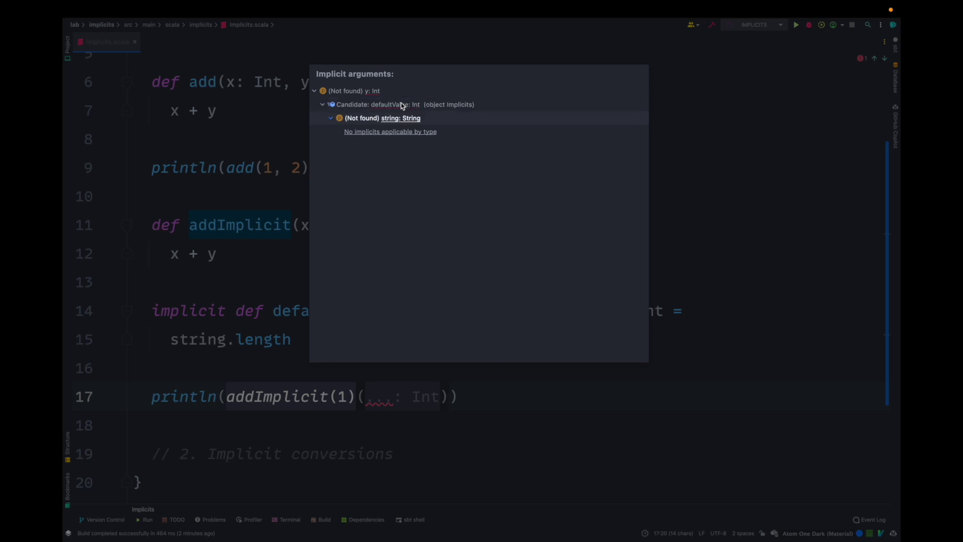
pyautogui.click(311, 311)
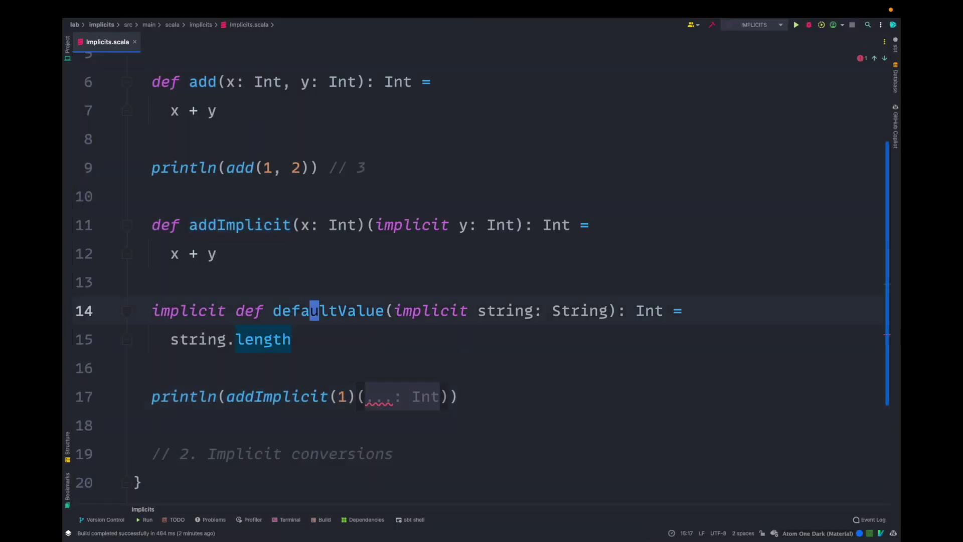
pyautogui.press('Home')
pyautogui.press('Return')
pyautogui.press('Up')
pyautogui.press('Up')
# - Declare implicit val string = "Hello" above defaultValue and check its String parameter
pyautogui.press('Return')
pyautogui.write('implicit v')
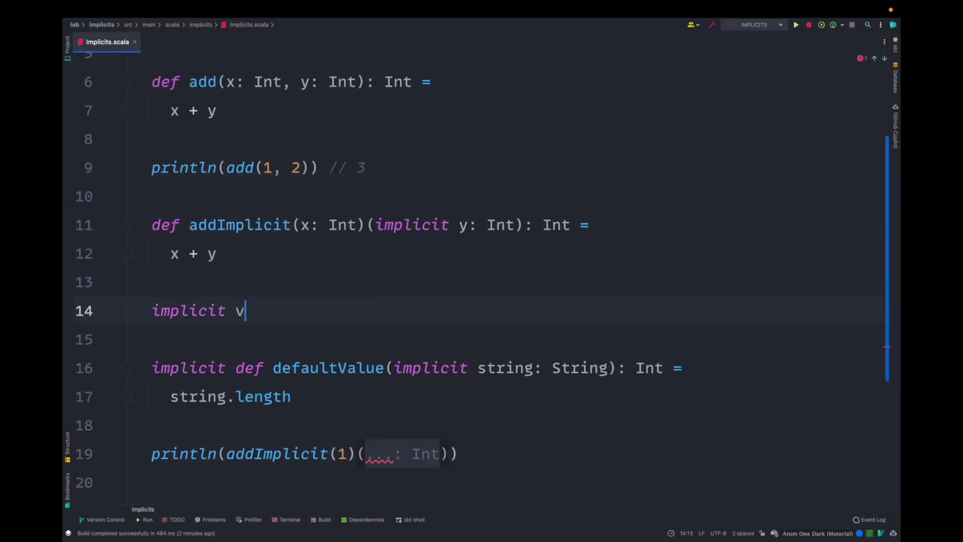
pyautogui.write('al string =')
pyautogui.press('Tab')
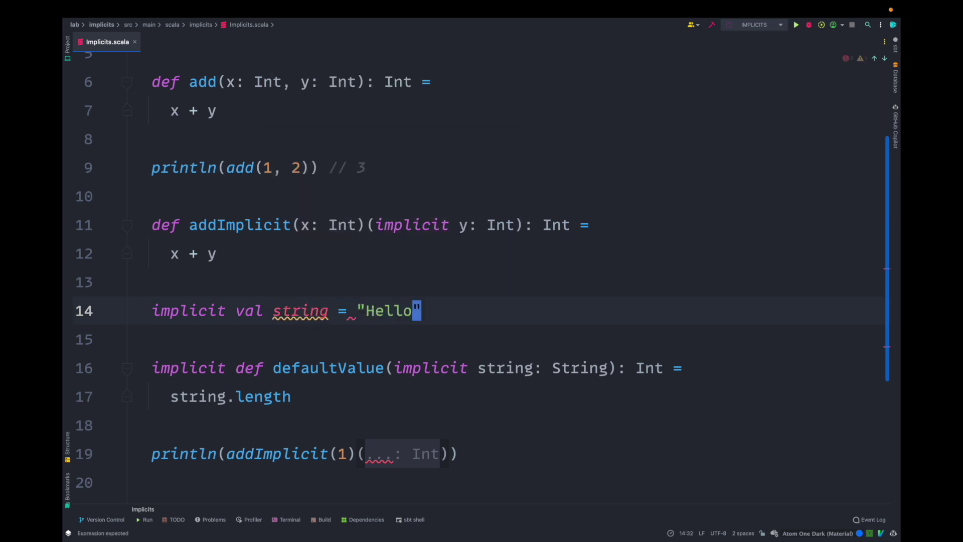
pyautogui.scroll(-3, 486, 396)
pyautogui.press('Down')
pyautogui.press('Down')
pyautogui.press('Down')
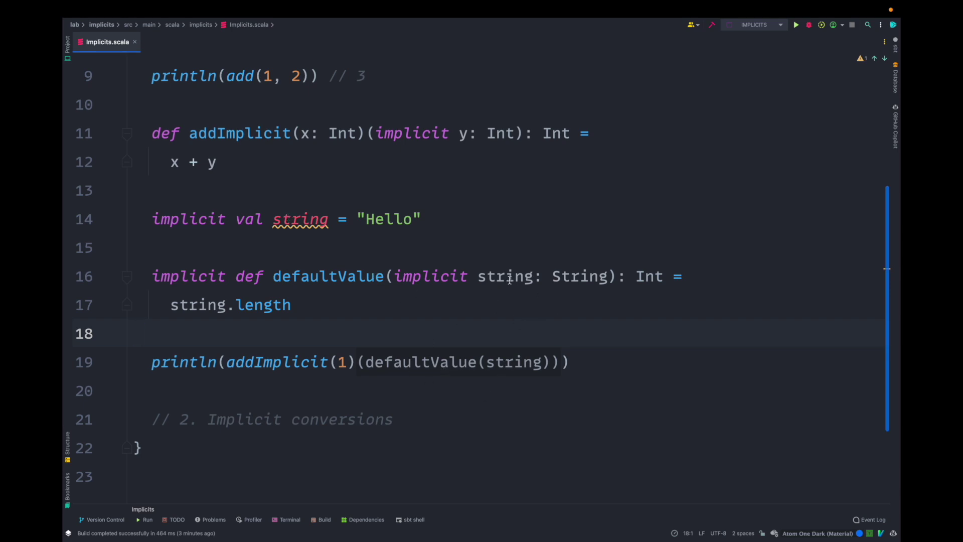
pyautogui.click(272, 223)
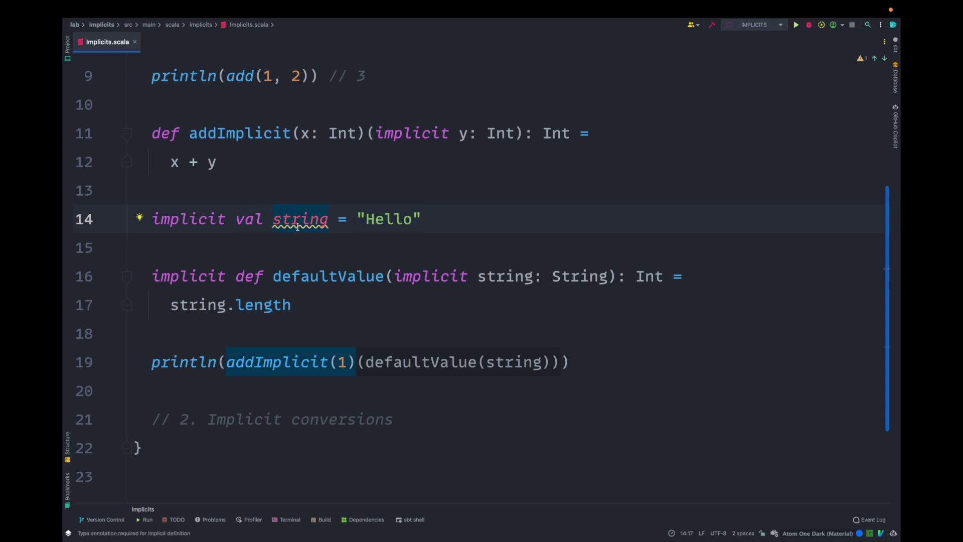
pyautogui.click(609, 278)
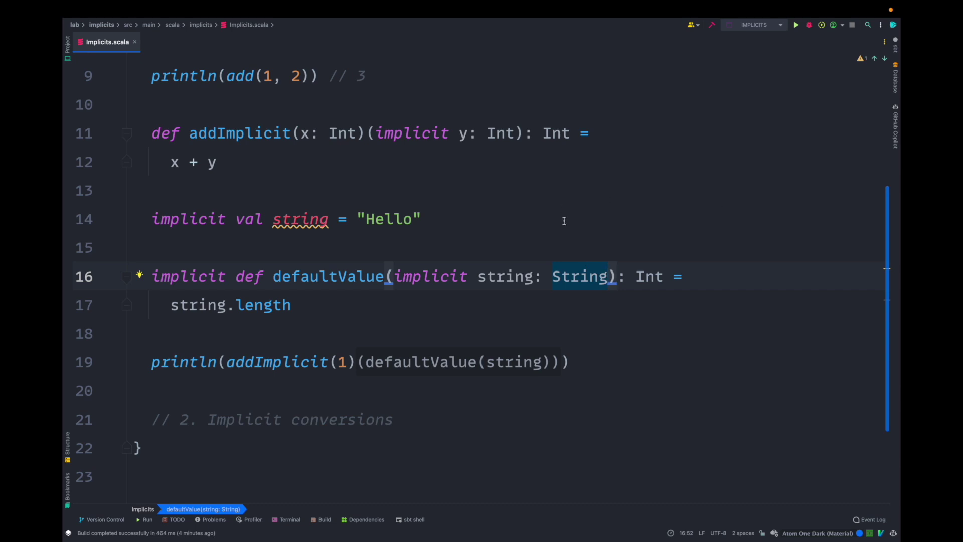
# - Start an outdented DAG comment line below string.length, with a blank line above
pyautogui.press('Down')
pyautogui.press('End')
pyautogui.press('Return')
pyautogui.write('// DAG')
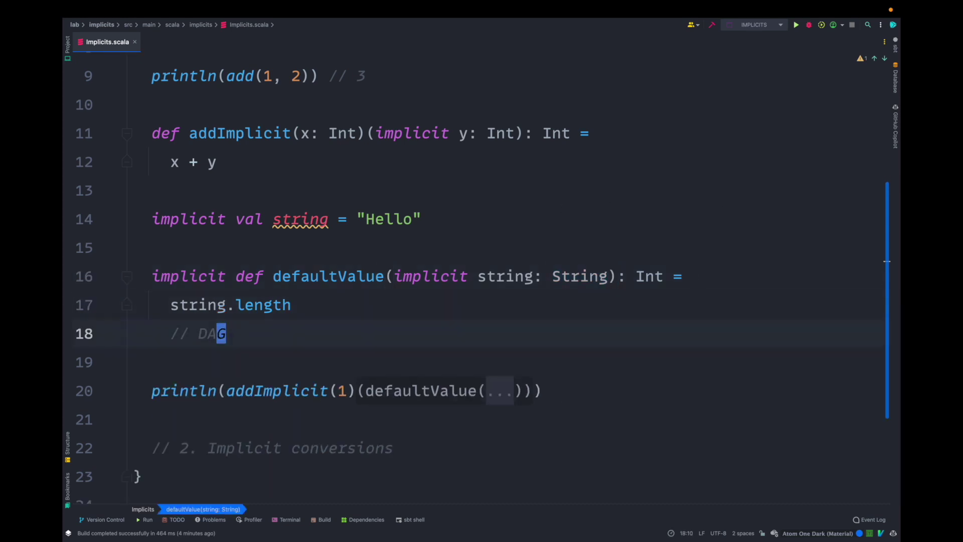
pyautogui.hotkey('shift', 'Tab')
pyautogui.write('-> Direc')
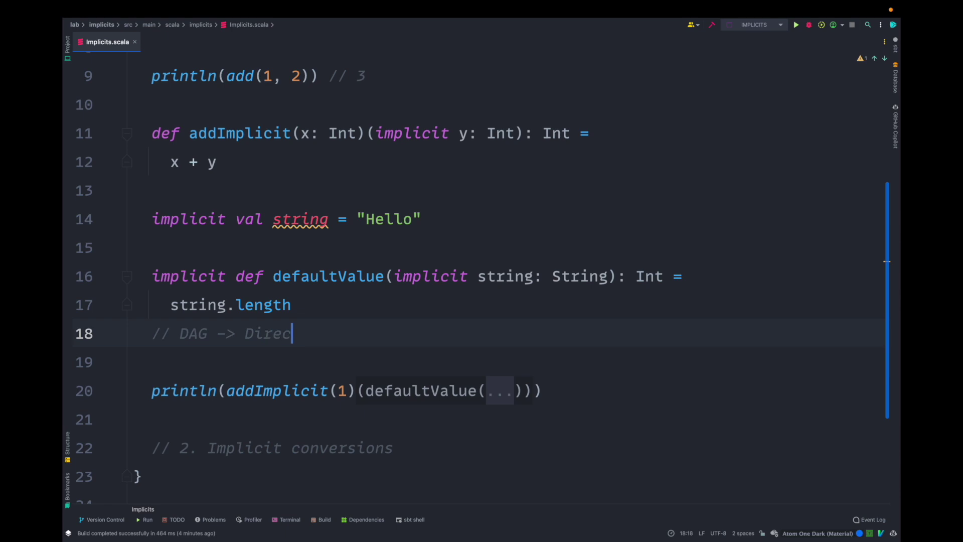
pyautogui.write('ted Acyclic Graph')
pyautogui.hotkey('ctrl', 'alt', 'Return')
pyautogui.press('Down')
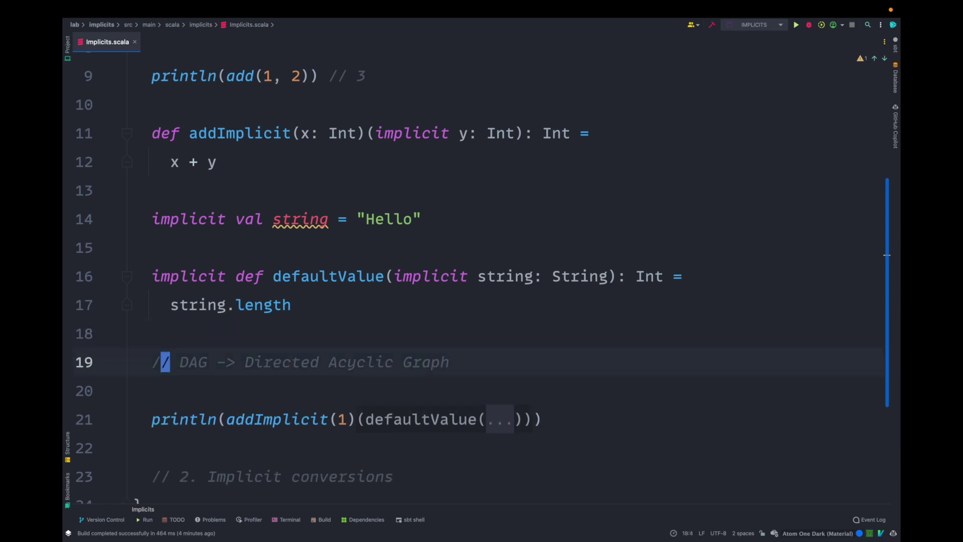
# - Duplicate the implicit String "Hello" declaration and rename the copy to string2
pyautogui.hotkey('ctrl', 'y')
pyautogui.press('Up')
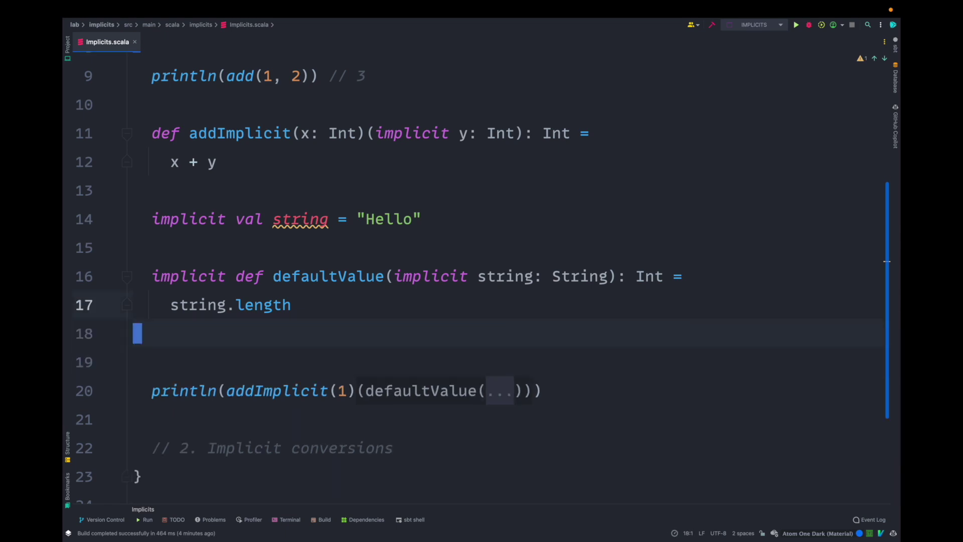
pyautogui.press('Up')
pyautogui.press('Up')
pyautogui.press('Up')
pyautogui.press('Down')
pyautogui.hotkey('ctrl', 'd')
pyautogui.hotkey('ctrl', 'Right')
pyautogui.hotkey('ctrl', 'Right')
pyautogui.hotkey('ctrl', 'Right')
pyautogui.hotkey('ctrl', 'shift', 'Right')
pyautogui.write('2')
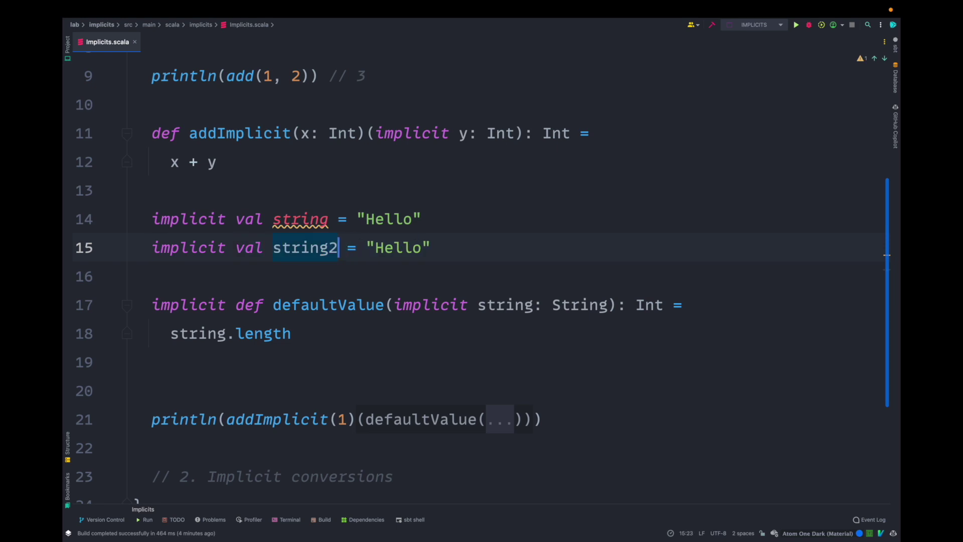
pyautogui.hotkey('ctrl', 'alt', 'l')
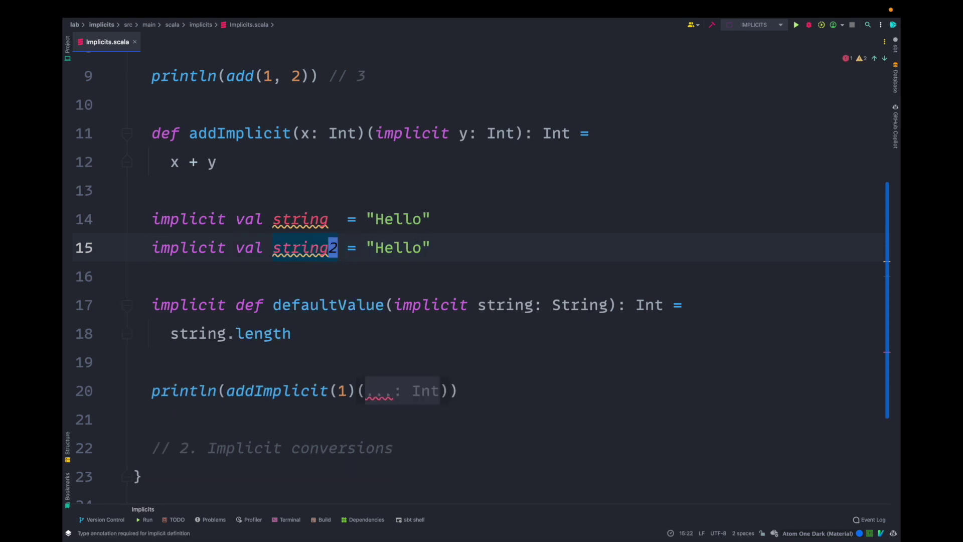
# - Build with Cmd+F9 to see the ambiguity error, then remove the string2 line
pyautogui.press('End')
pyautogui.press('Left')
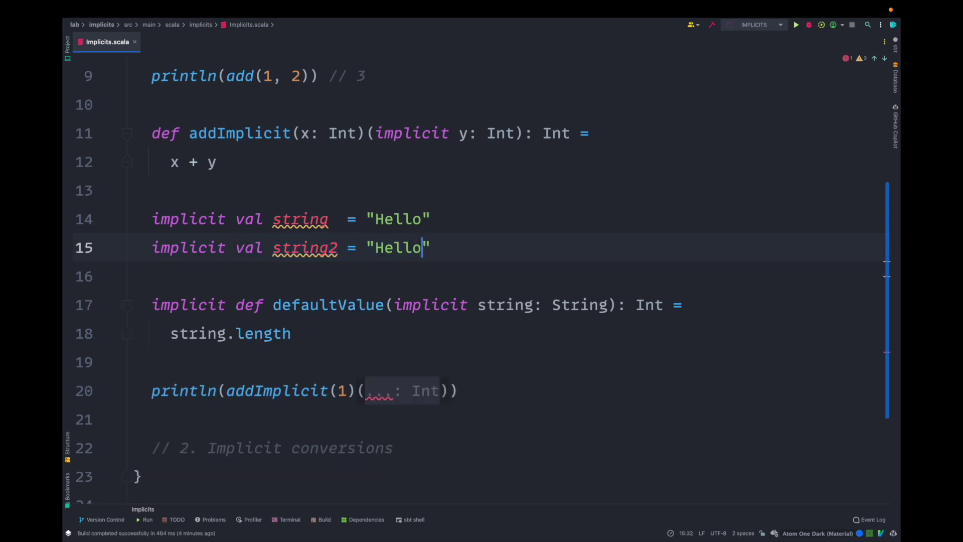
pyautogui.hotkey('shift', 'Left')
pyautogui.hotkey('ctrl', 'F9')
pyautogui.hotkey('shift', 'Escape')
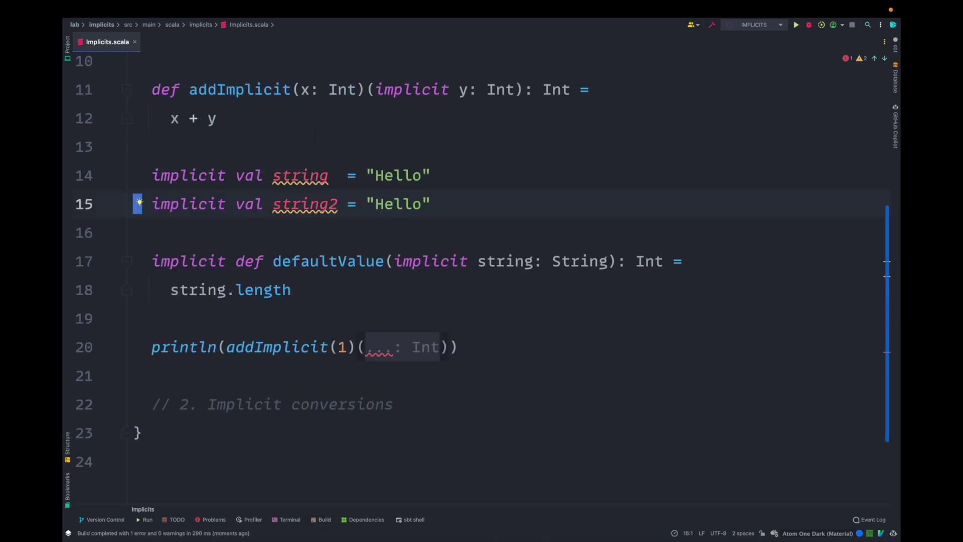
pyautogui.hotkey('ctrl', 'z')
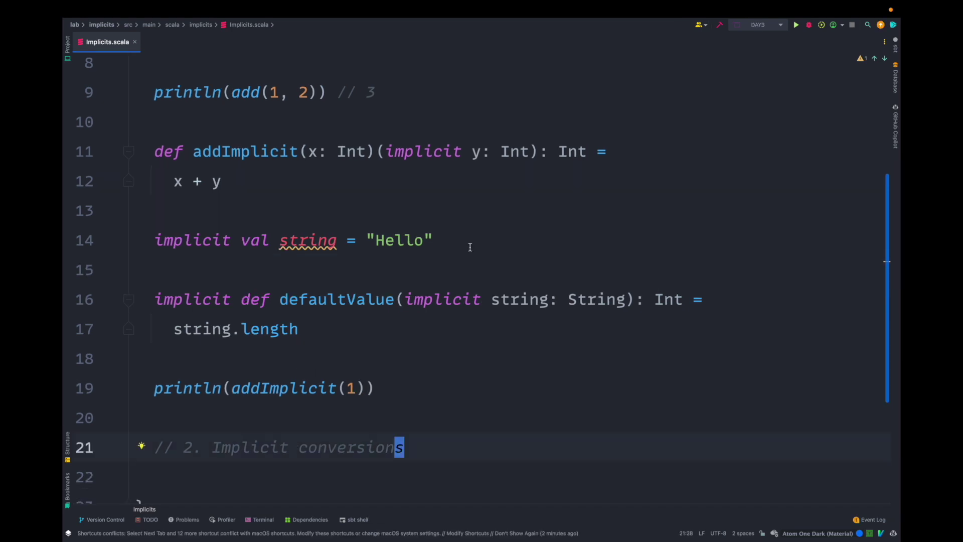
pyautogui.scroll(-5, 470, 247)
# - Add blank lines under '// 2. Implicit conversions' and write the '// A' placeholder comment
pyautogui.press('Return')
pyautogui.press('Return')
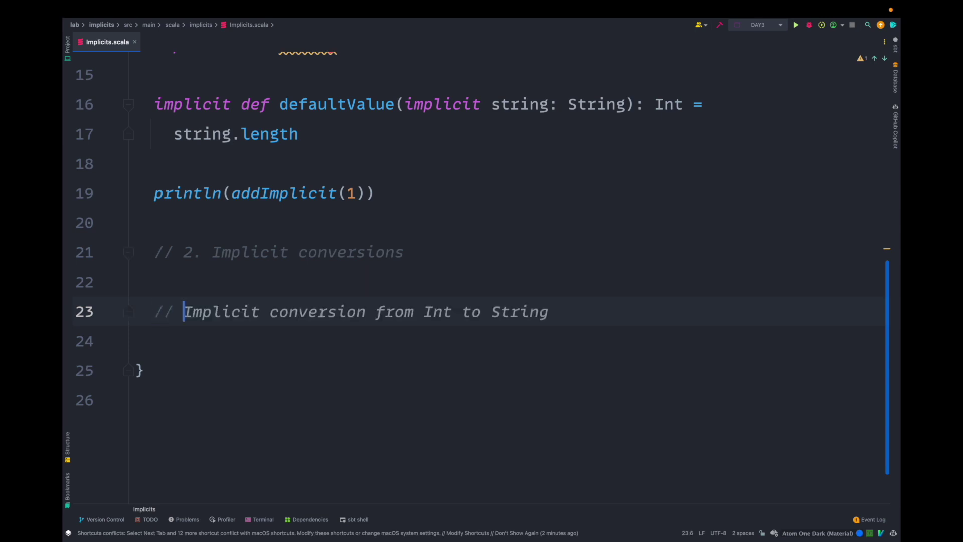
pyautogui.press('Escape')
pyautogui.press('d')
pyautogui.press('d')
pyautogui.press('k')
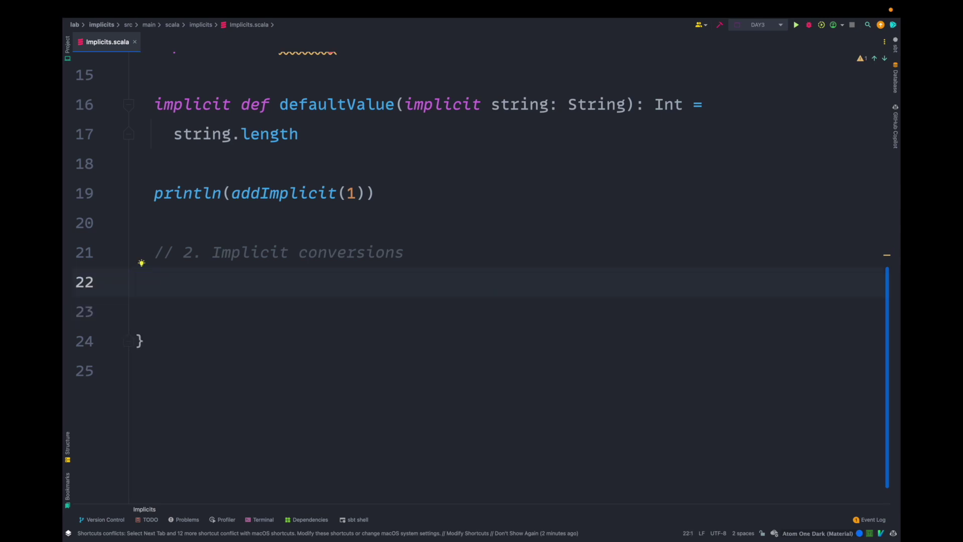
pyautogui.press('o')
pyautogui.press('Return')
pyautogui.write('//')
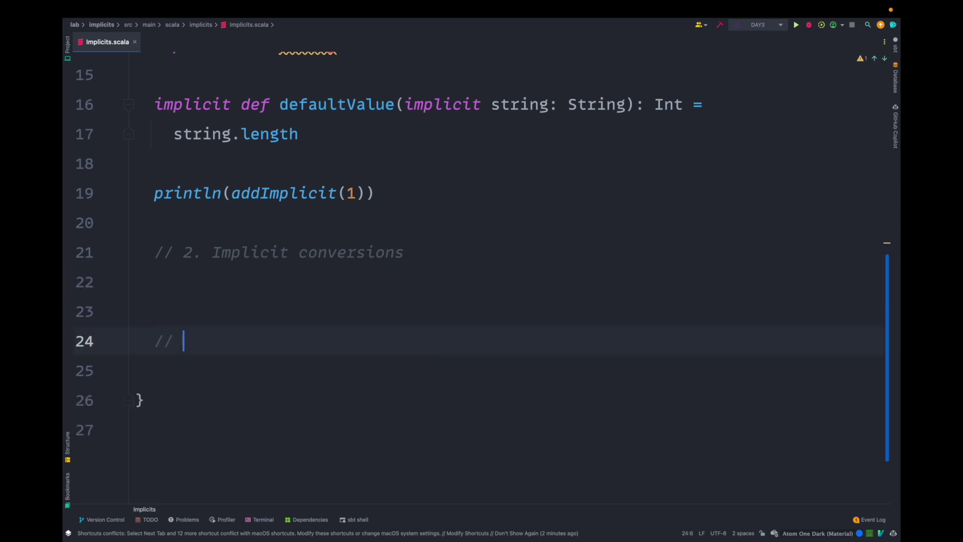
pyautogui.write('A')
pyautogui.press('Return')
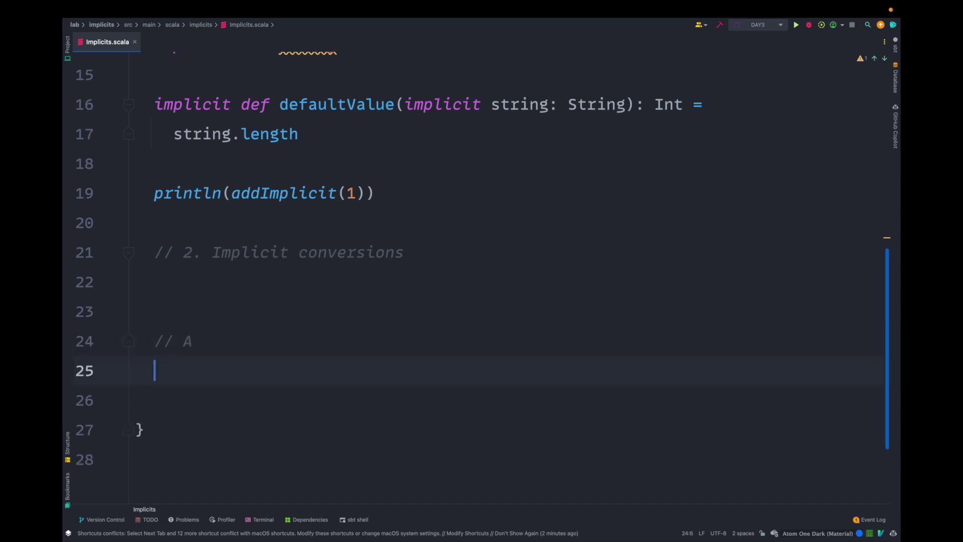
pyautogui.write('// B')
# - Write comment '// B', 'final case class Name(string: String)' and 'val name = Name("John")'
pyautogui.press('Escape')
pyautogui.press('Return')
pyautogui.write('final case class ()Name(')
pyautogui.press('Tab')
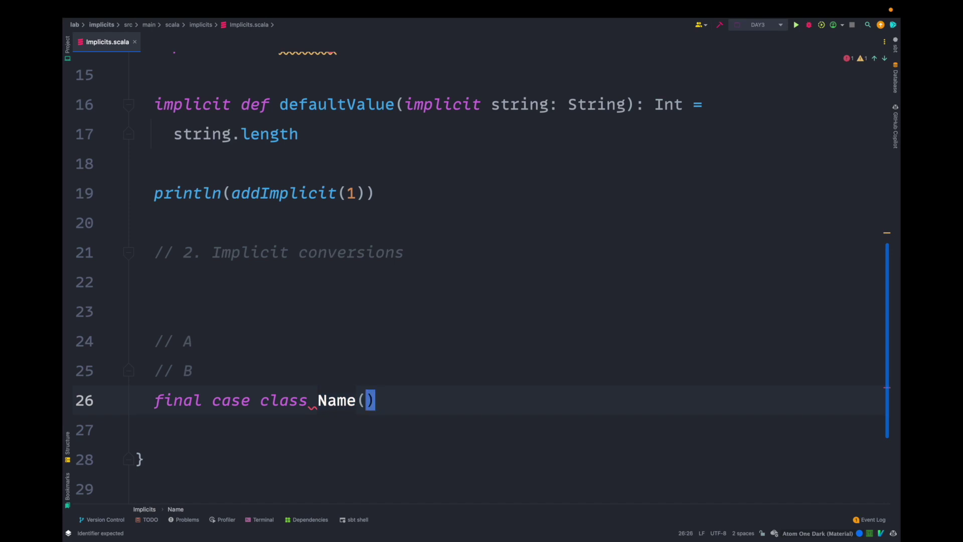
pyautogui.write('string: String')
pyautogui.press('End')
pyautogui.press('Return')
pyautogui.press('Return')
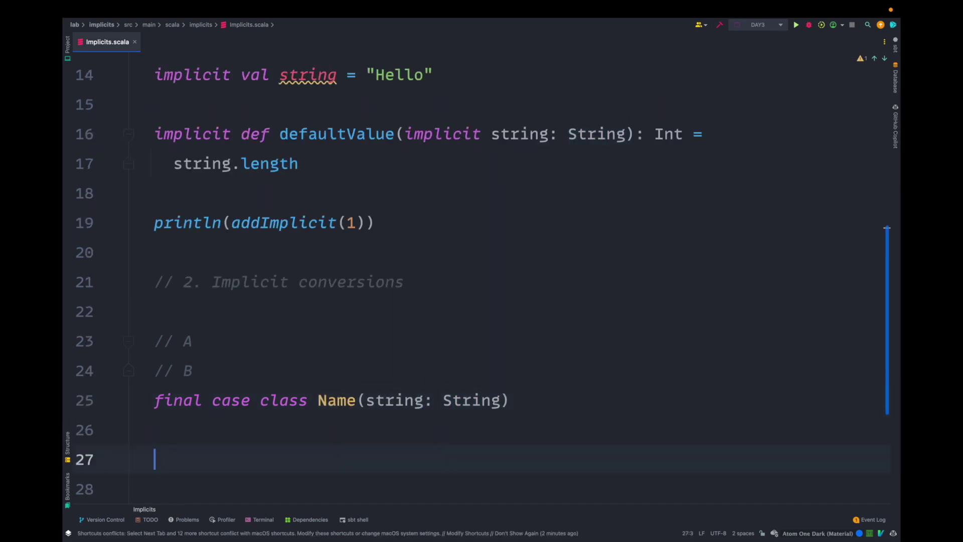
pyautogui.write('val name = Name("John")')
# - Annotate name with type Name and strip the constructor, leaving val name: Name = "John"
pyautogui.hotkey('alt', 'Return')
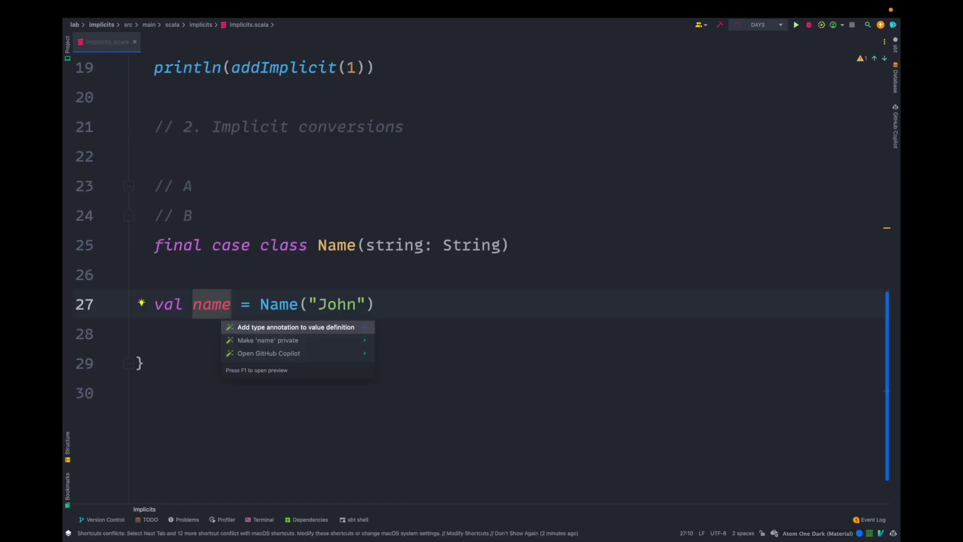
pyautogui.press('Return')
pyautogui.hotkey('alt', 'Right')
pyautogui.hotkey('alt', 'Right')
pyautogui.hotkey('alt', 'Right')
pyautogui.hotkey('alt', 'Left')
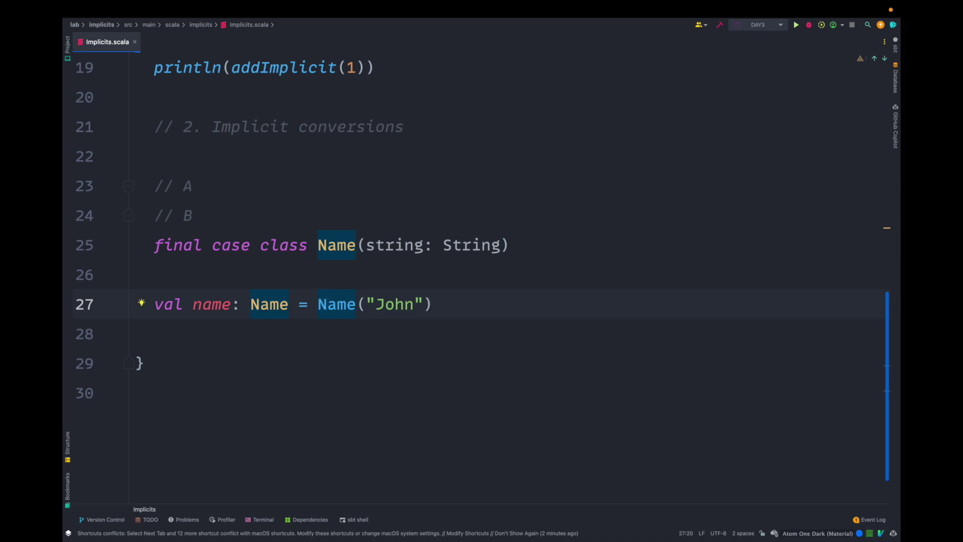
pyautogui.press('super+shift+BackSpace')
pyautogui.press('Right')
pyautogui.press('Right')
pyautogui.press('Right')
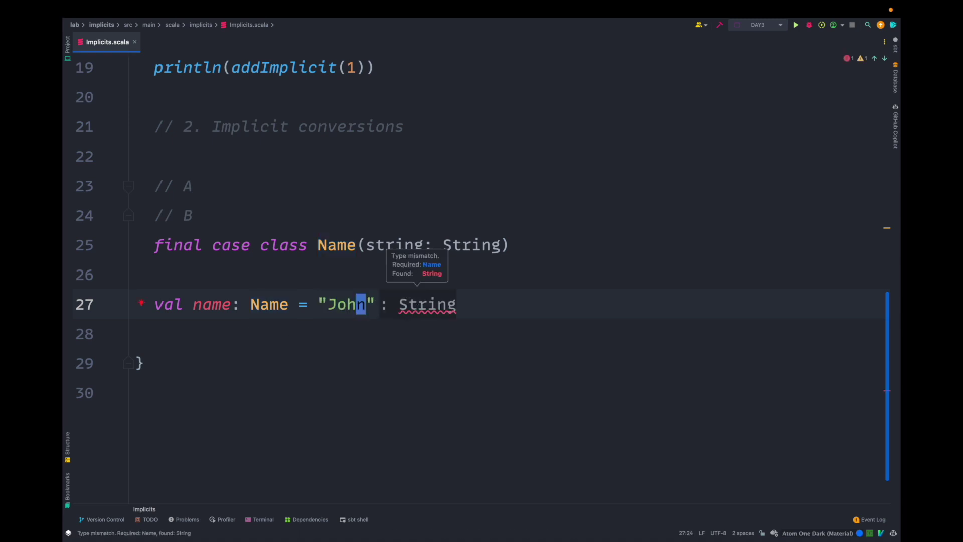
# - Add 'implicit def stringToName' above val name, accepting the suggested conversion body
pyautogui.moveTo(427, 304)
pyautogui.press('Return')
pyautogui.press('Return')
pyautogui.press('Up')
pyautogui.write('implicit def ')
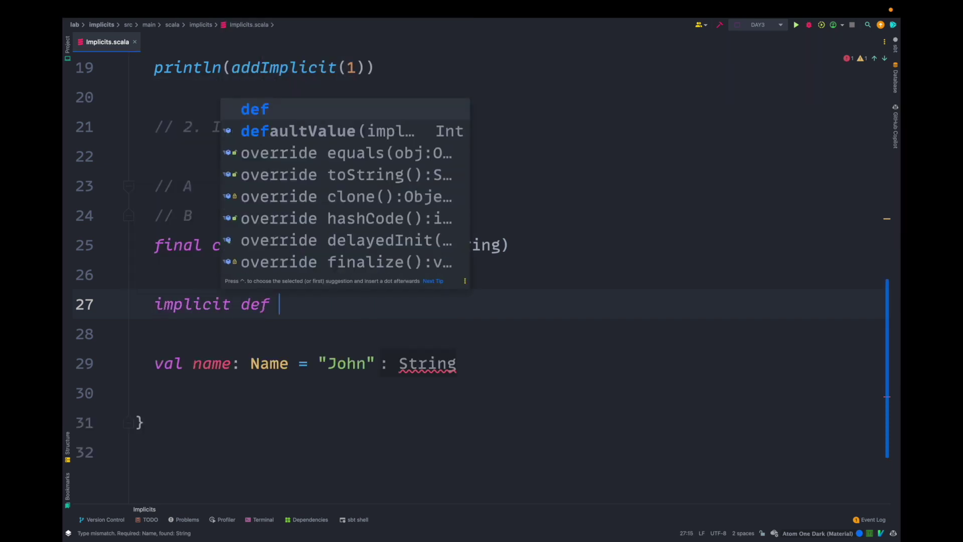
pyautogui.write('stringToName')
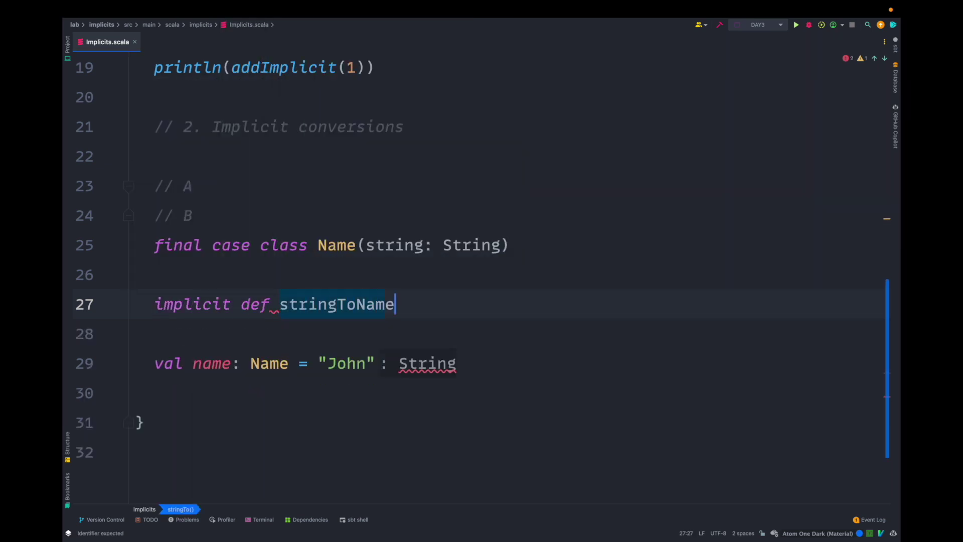
pyautogui.press('Tab')
pyautogui.doubleClick(213, 304)
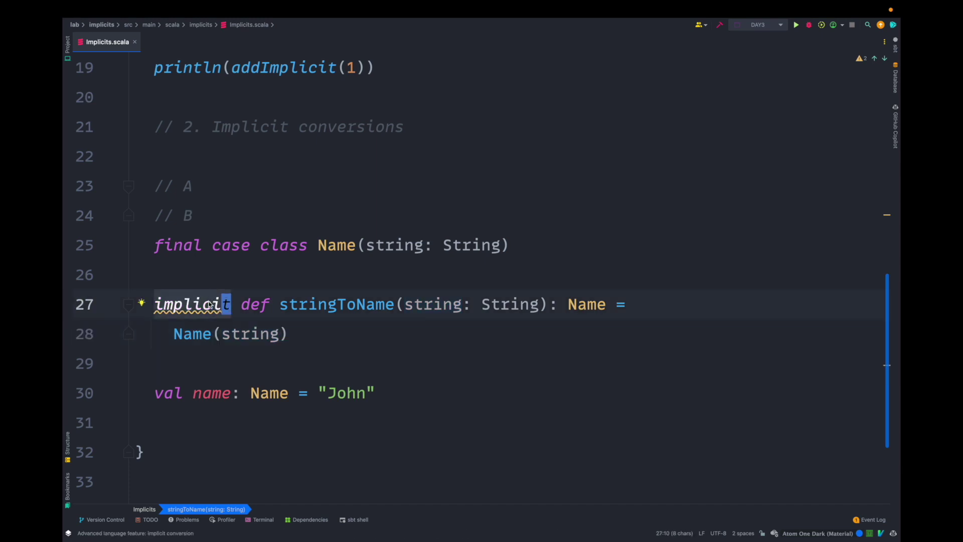
pyautogui.click(231, 354)
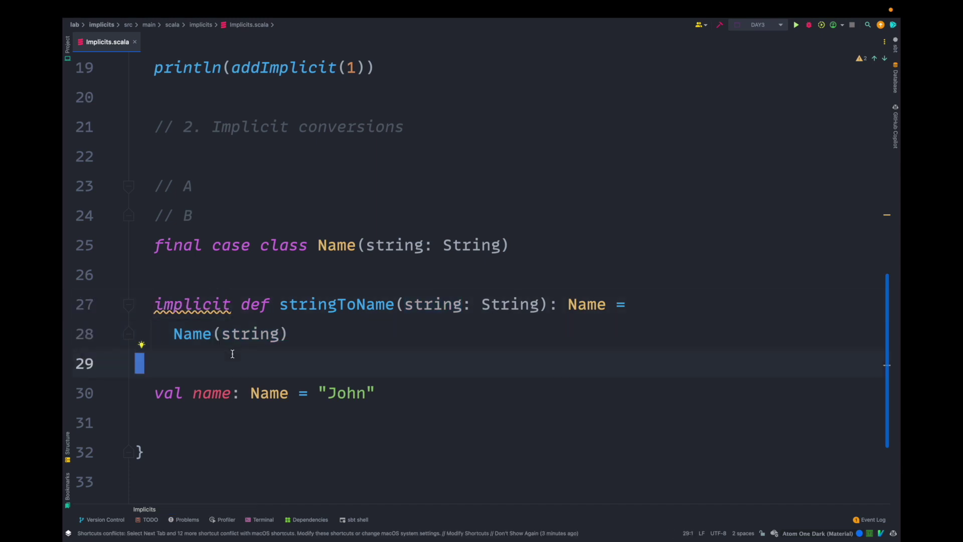
# - Turn on implicit hints to reveal stringToName("John") and highlight uses of Name
pyautogui.press('super+alt+shift+equal')
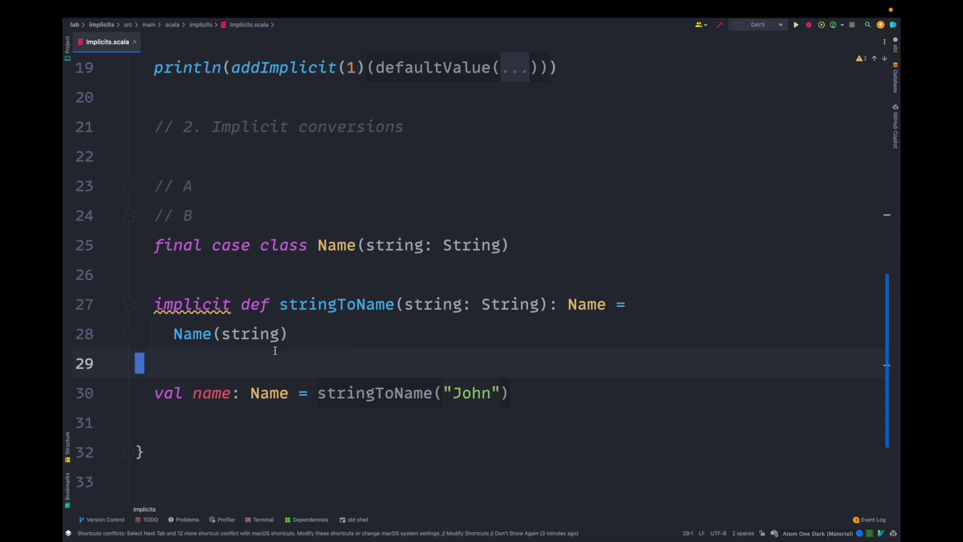
pyautogui.moveTo(490, 393); pyautogui.dragTo(461, 389)
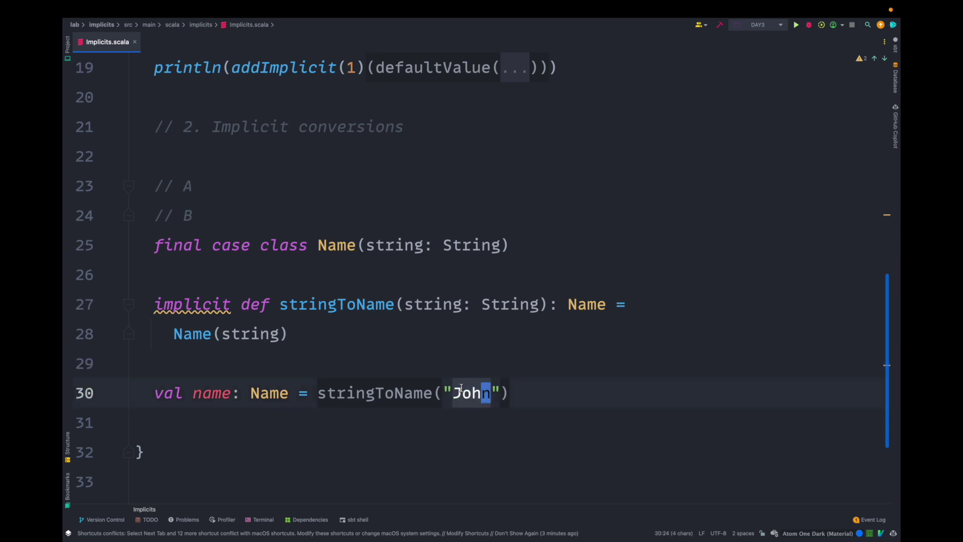
pyautogui.click(460, 389)
pyautogui.doubleClick(272, 389)
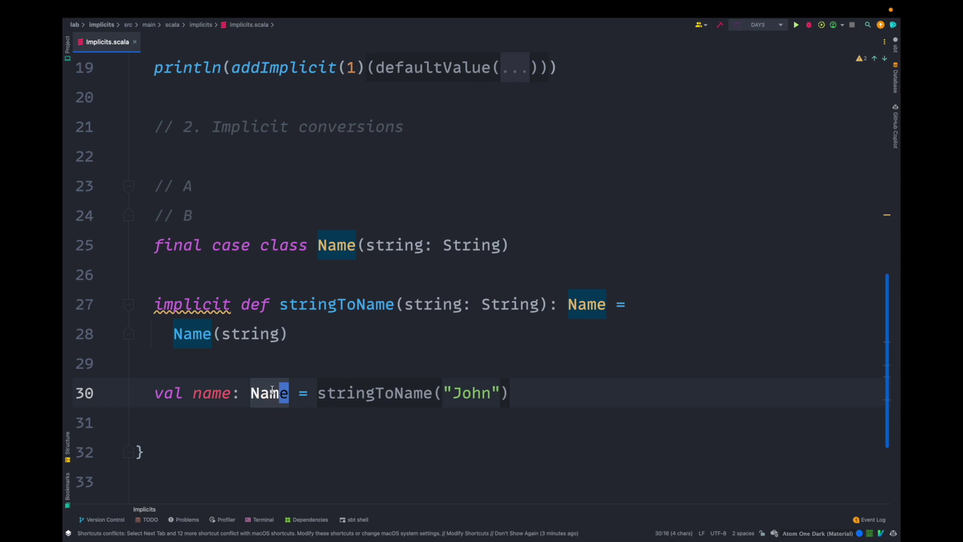
pyautogui.moveTo(271, 390); pyautogui.dragTo(267, 396)
# - Rewrite the placeholder comments as String, Name and String => Name
pyautogui.click(265, 216)
pyautogui.press('Return')
pyautogui.write('// A')
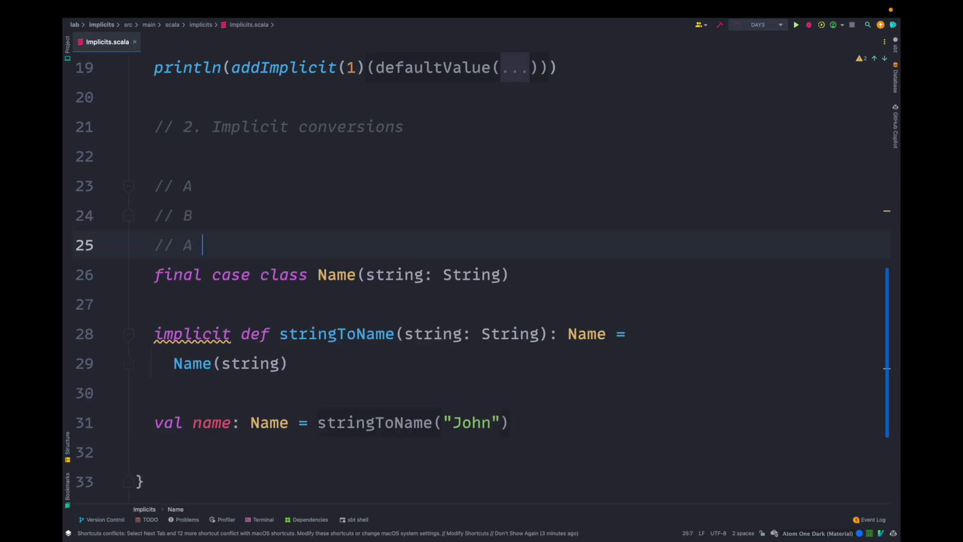
pyautogui.write(' => B')
pyautogui.hotkey('shift', 'Left')
pyautogui.press('Up')
pyautogui.press('Up')
pyautogui.hotkey('shift', 'Left')
pyautogui.press('BackSpace')
pyautogui.write('Stri')
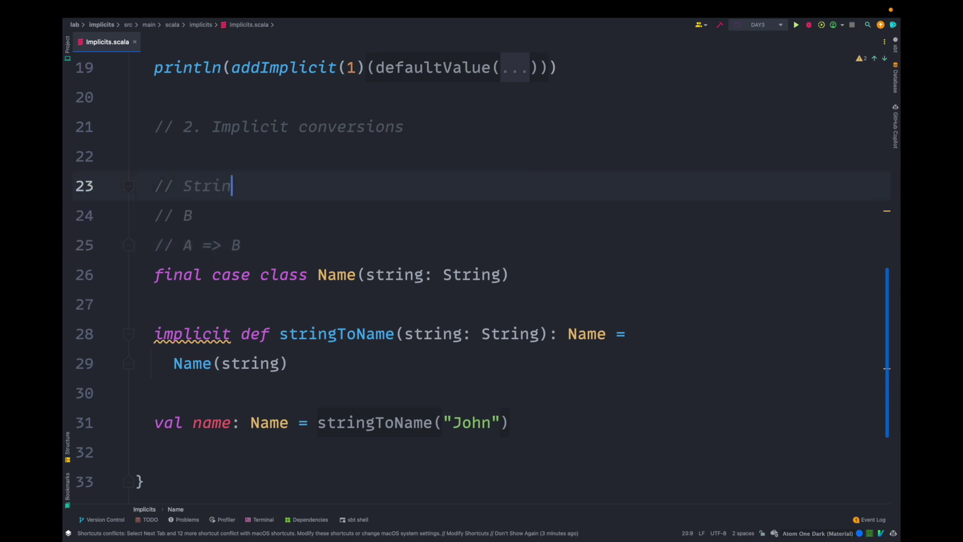
pyautogui.write('ng')
pyautogui.press('Down')
pyautogui.hotkey('shift', 'Left')
pyautogui.write('Name')
# - Delete the implicit keyword from stringToName, then undo to restore it
pyautogui.click(216, 336)
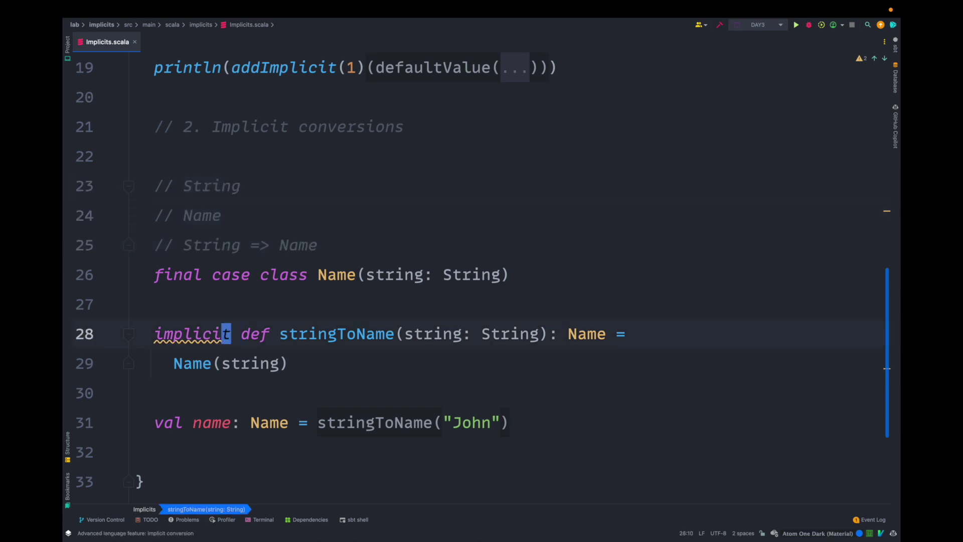
pyautogui.doubleClick(216, 335)
pyautogui.press('BackSpace')
pyautogui.press('Delete')
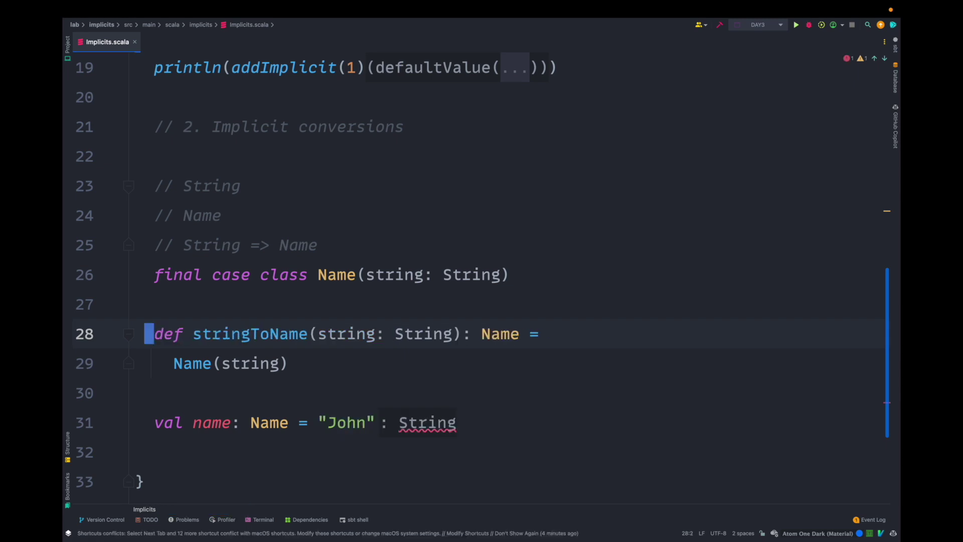
pyautogui.press('super+z')
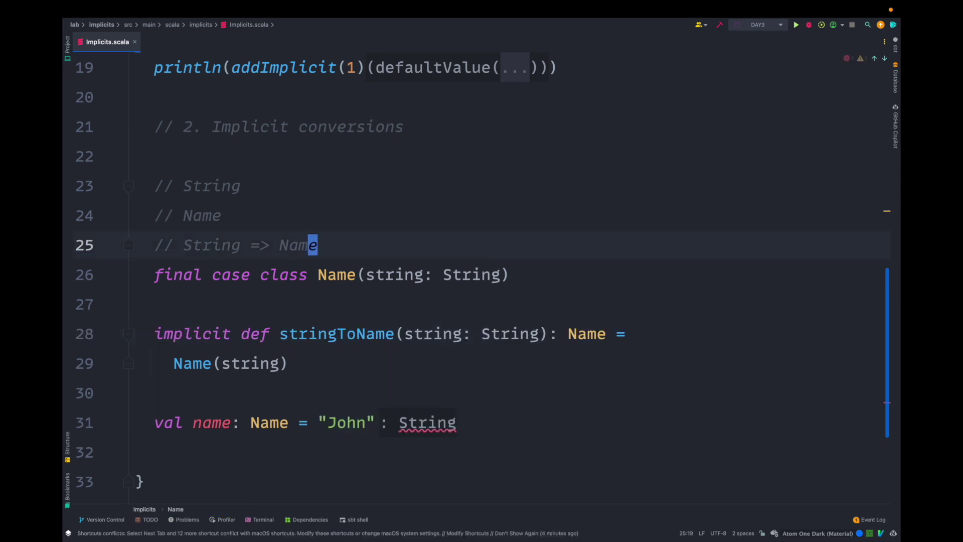
# - Add a '// 1.' heading above the String notes and move down to line 34
pyautogui.press('Up')
pyautogui.press('Up')
pyautogui.press('Up')
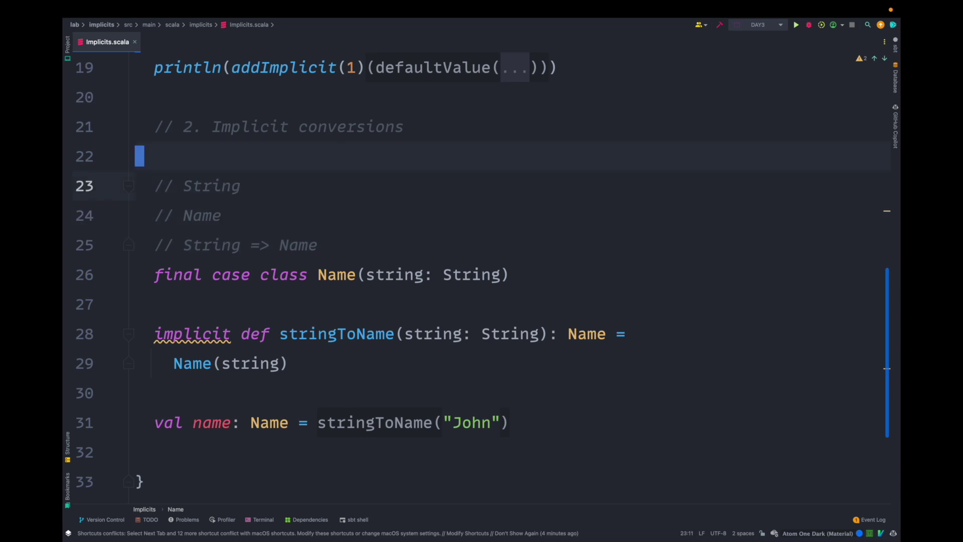
pyautogui.press('Return')
pyautogui.write('// 1.')
pyautogui.press('Escape')
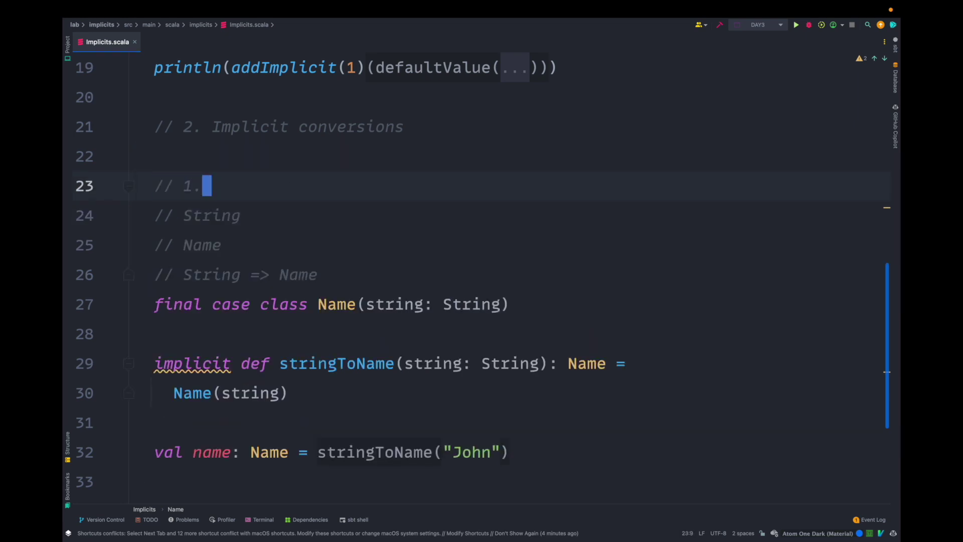
pyautogui.press('Down')
pyautogui.press('Down')
pyautogui.press('Down')
pyautogui.press('Down')
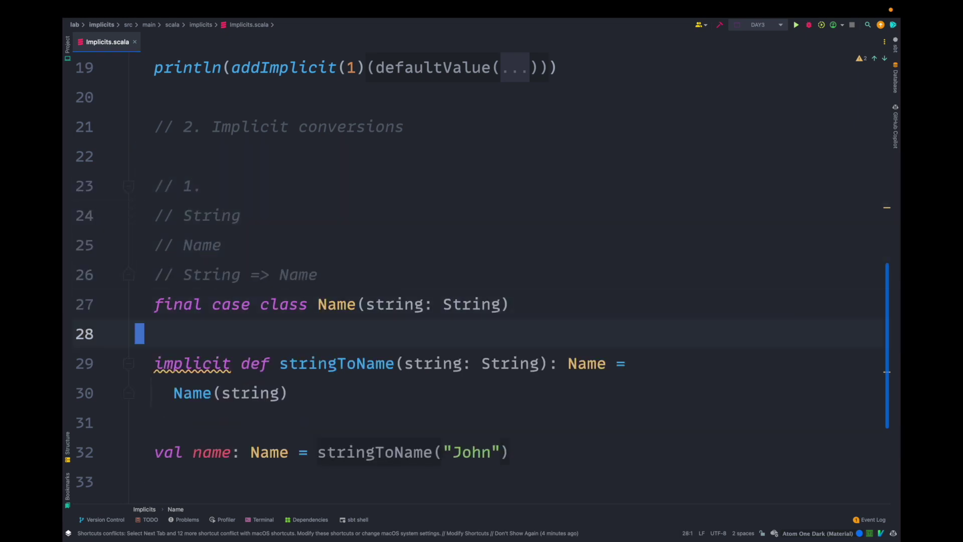
pyautogui.press('Down')
pyautogui.press('Down')
pyautogui.press('Down')
pyautogui.press('Down')
pyautogui.press('Down')
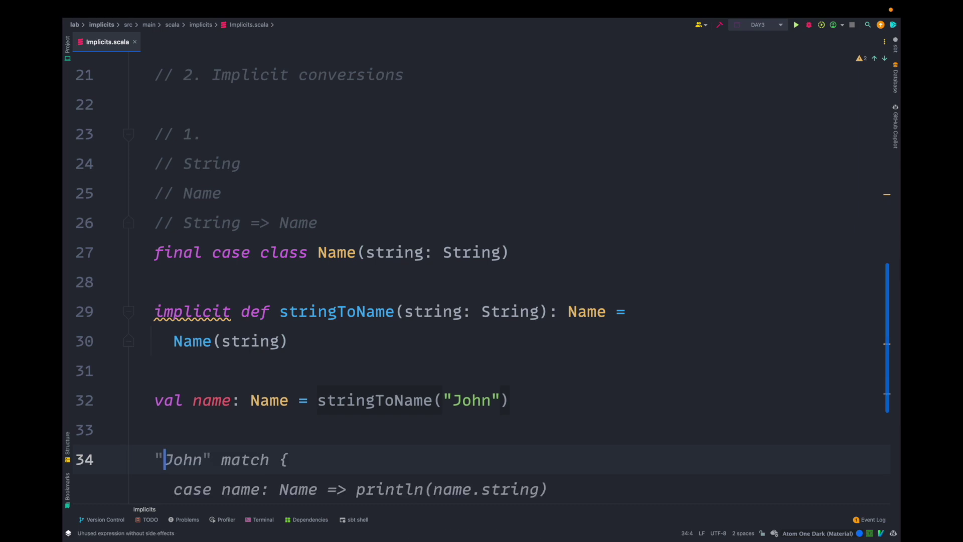
pyautogui.write('Kit".')
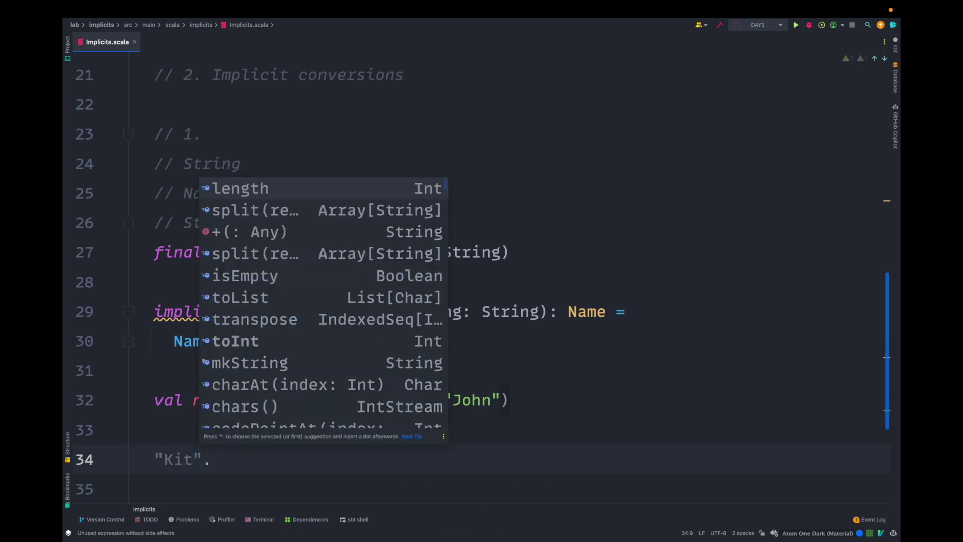
pyautogui.write('announce()')
pyautogui.scroll(-3, 194, 366)
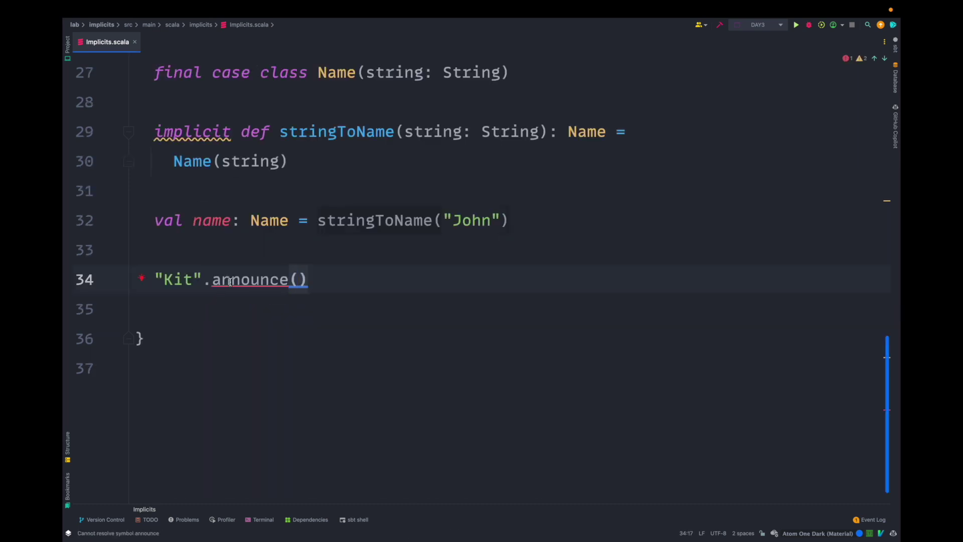
pyautogui.moveTo(249, 280)
pyautogui.scroll(1, 229, 280)
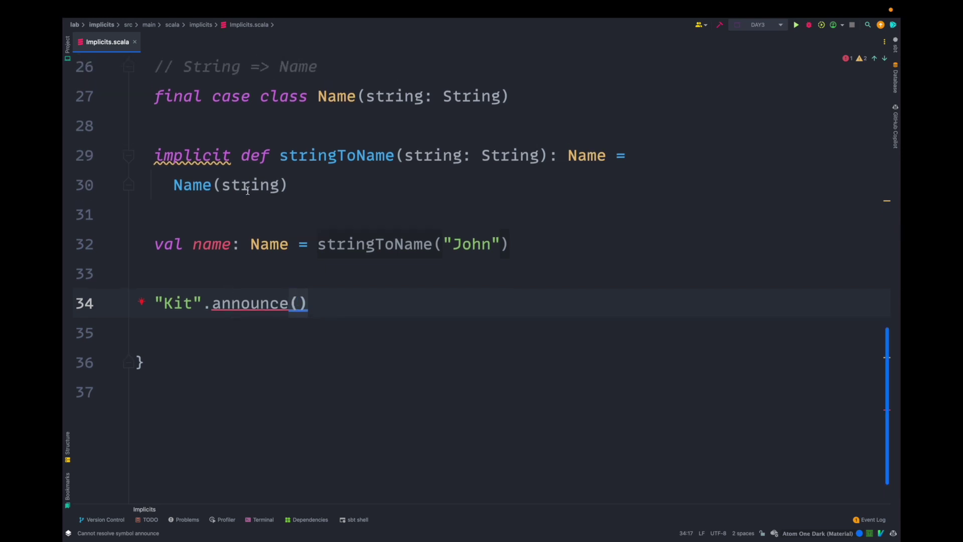
pyautogui.scroll(1, 247, 190)
# - Add a greeting announce() method to Name and call stringToName("Kit").announce()
pyautogui.click(512, 117)
pyautogui.write('{')
pyautogui.press('Return')
pyautogui.write('def announ')
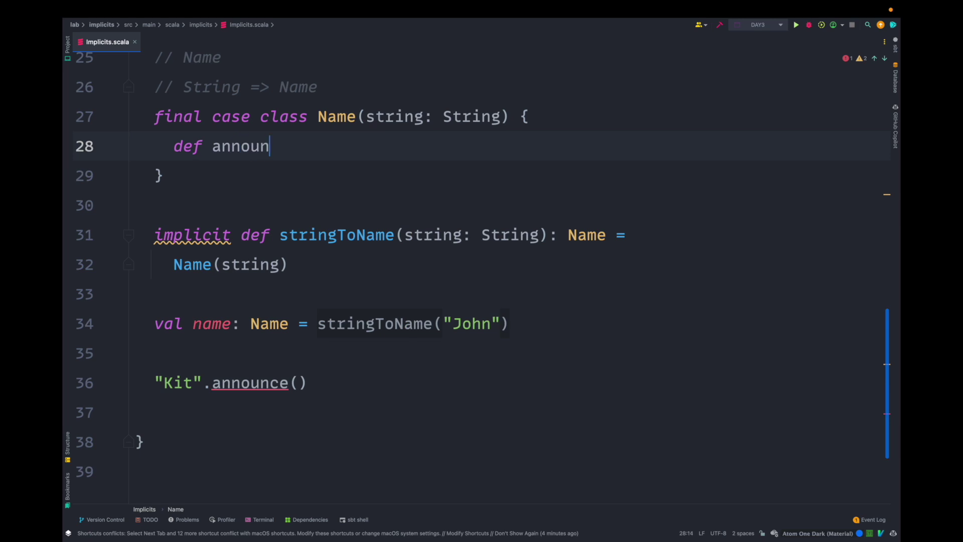
pyautogui.write('ce() = println(s"Hello, my name is $string")')
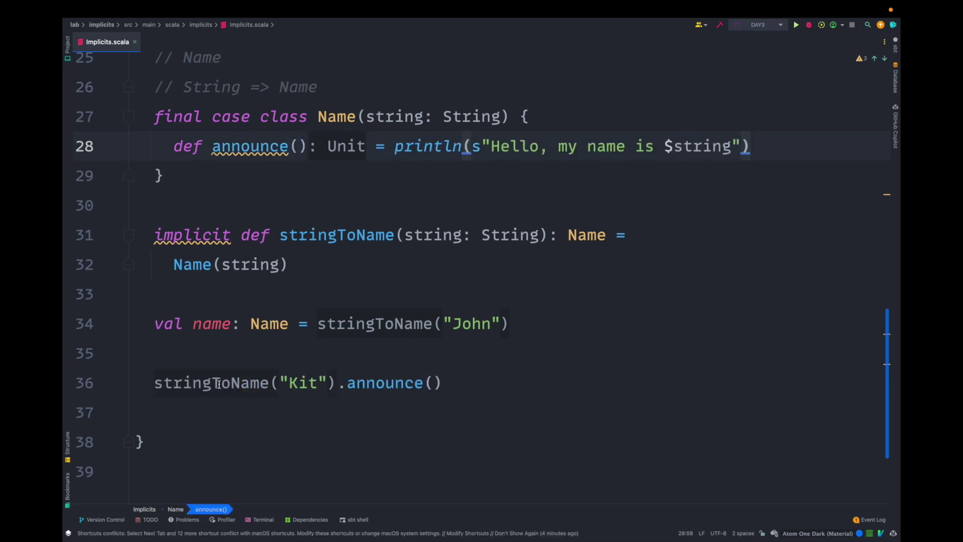
pyautogui.click(186, 367)
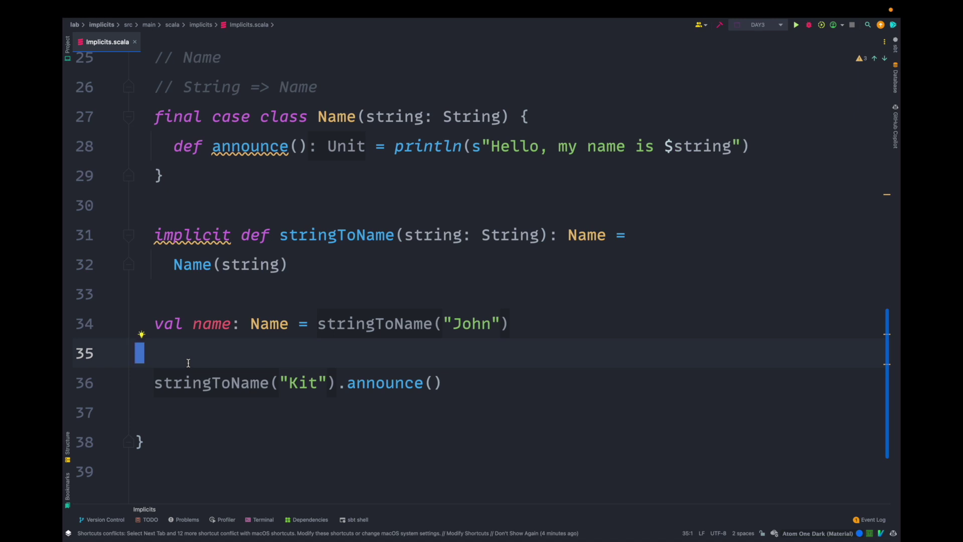
# - Write the comments '// A.method', '// B.method' and '// A => B' above the Kit call
pyautogui.press('Return')
pyautogui.write('// ')
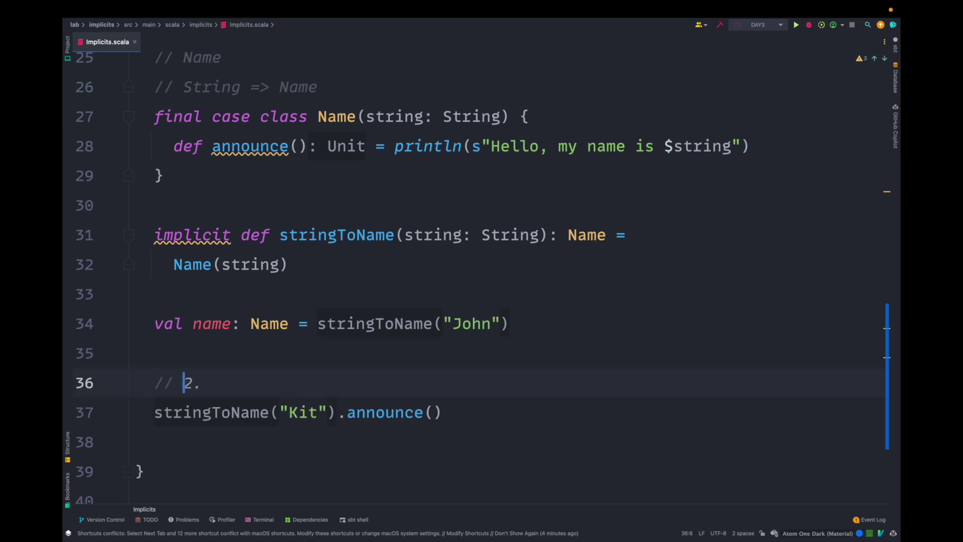
pyautogui.write('A.method')
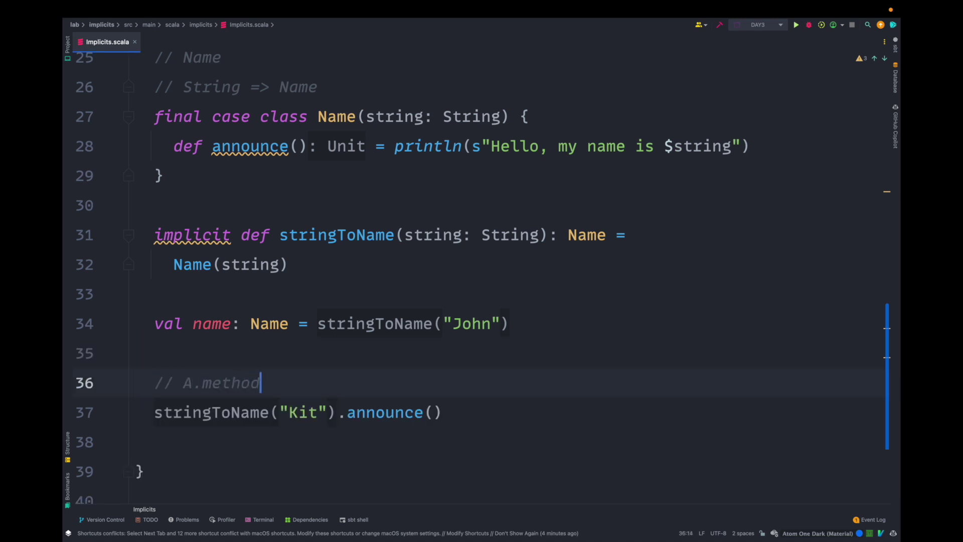
pyautogui.moveTo(195, 383); pyautogui.dragTo(284, 413)
pyautogui.press('Tab')
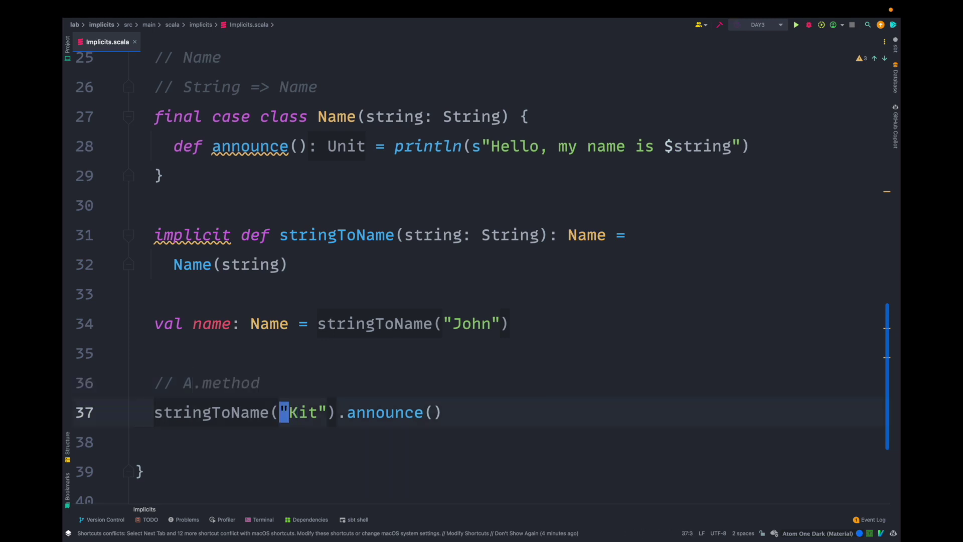
pyautogui.press('Return')
pyautogui.write('// B.me')
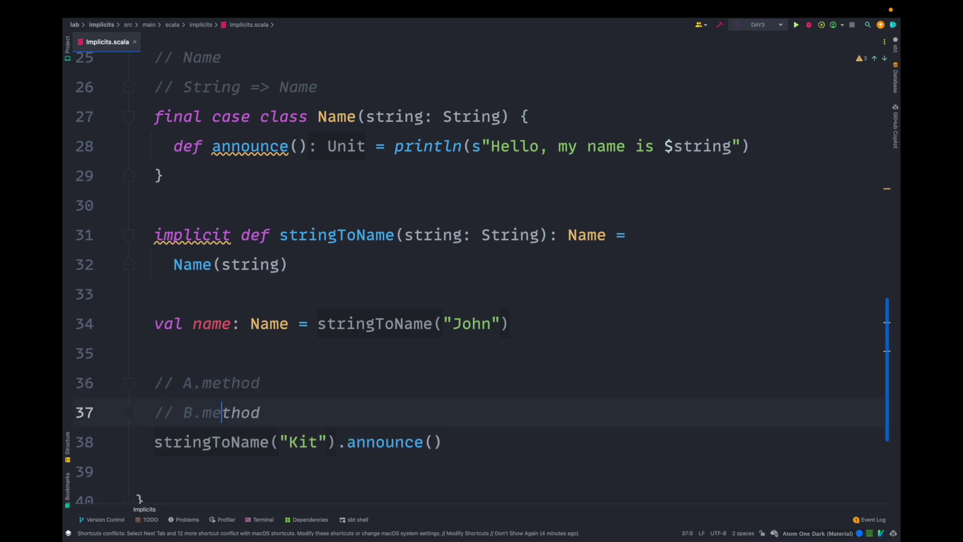
pyautogui.write('thod')
pyautogui.press('Return')
pyautogui.write('// ')
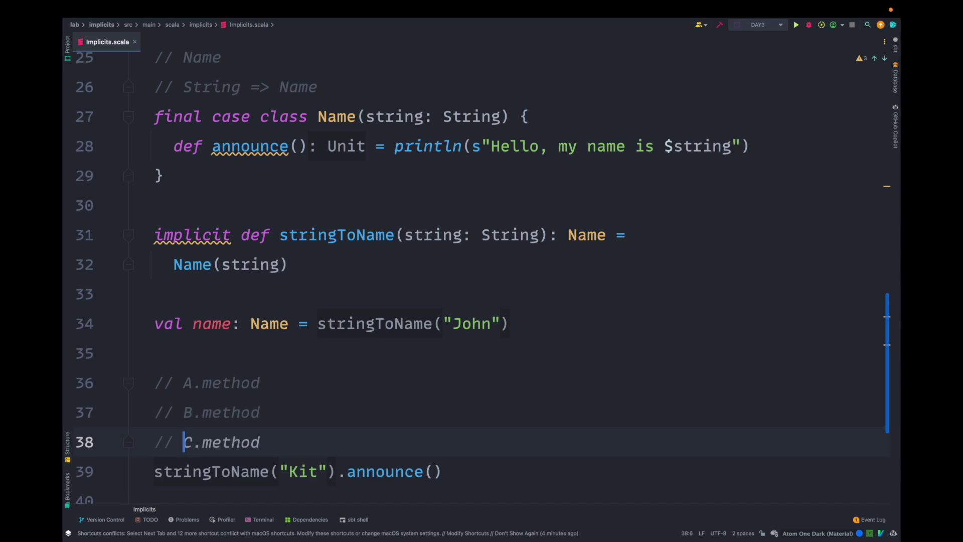
pyautogui.write('A =>b')
# - Change the first comment to '// conv(A).method' by wrapping A in conv()
pyautogui.press('b')
pyautogui.press('b')
pyautogui.press('w')
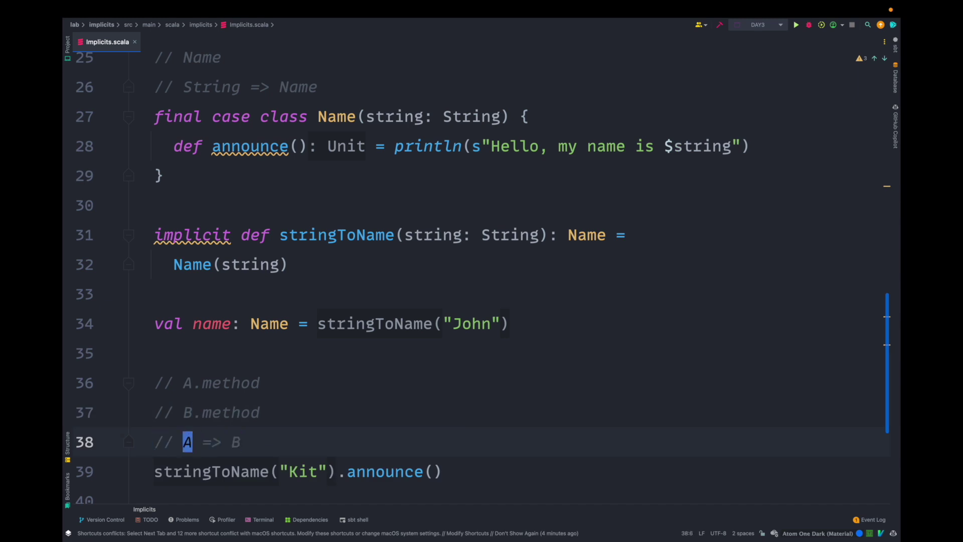
pyautogui.press('w')
pyautogui.press('k')
pyautogui.press('b')
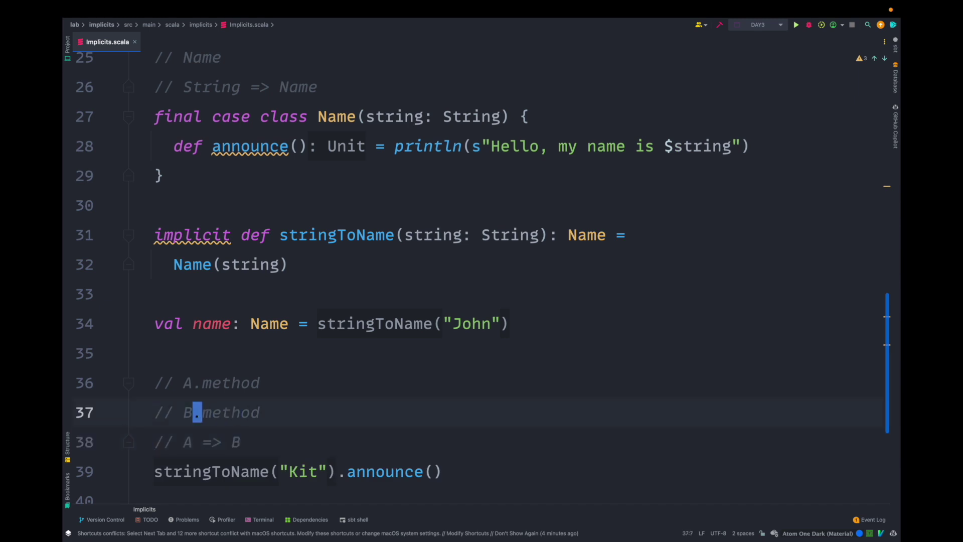
pyautogui.press('k')
pyautogui.press('y')
pyautogui.press('s')
pyautogui.press('i')
pyautogui.press('w')
pyautogui.press(')')
pyautogui.write('iconv(A')
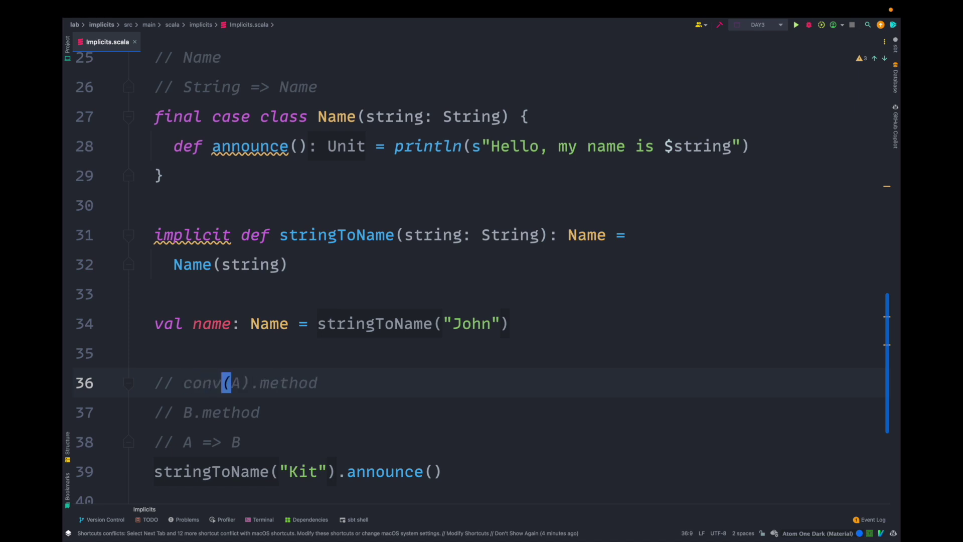
pyautogui.press('Escape')
pyautogui.press('%')
pyautogui.scroll(2, 154, 366)
pyautogui.scroll(2, 173, 346)
pyautogui.scroll(-7, 193, 330)
pyautogui.scroll(3, 193, 329)
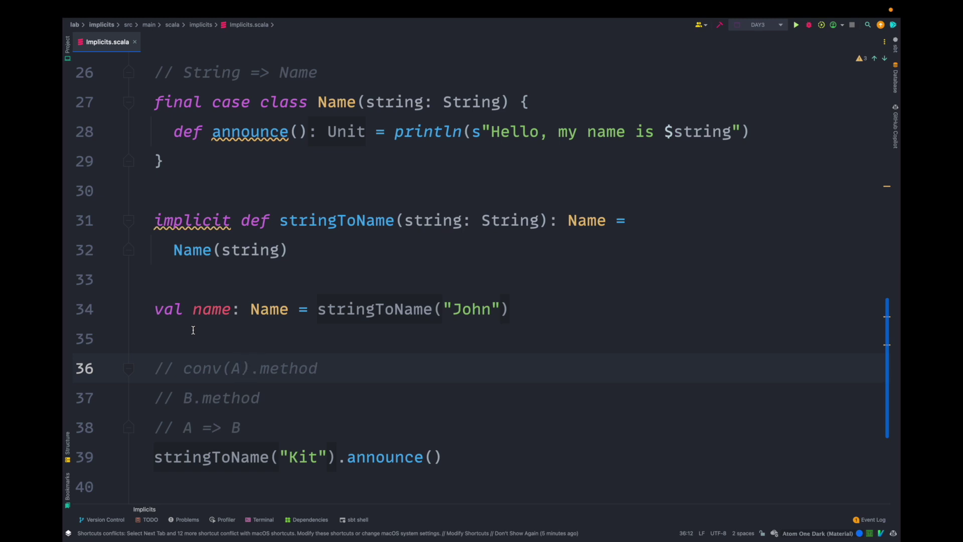
# - Add '// CRAZY PATTERNS' with items: type classes, extension methods, type level function and AUX pattern
pyautogui.press('}')
pyautogui.write('o// CRAZY PATT')
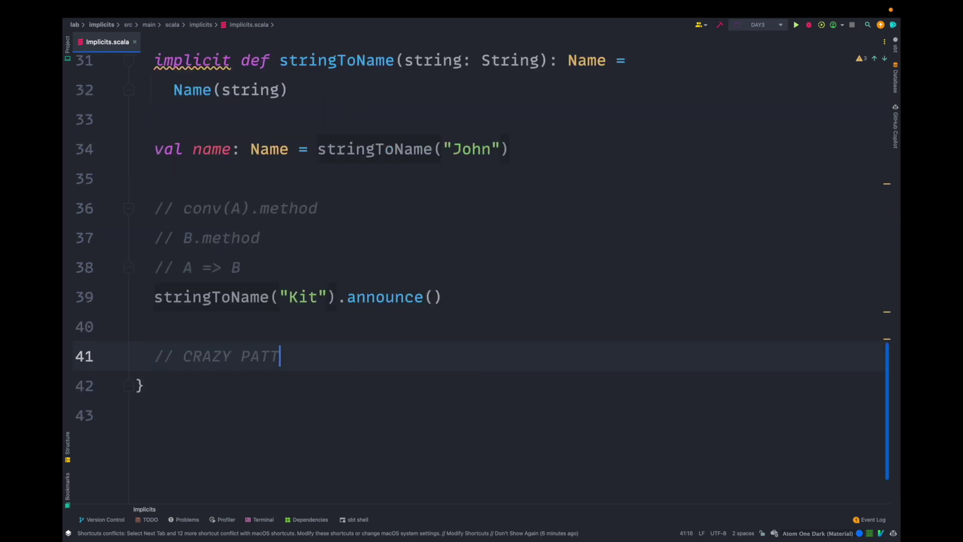
pyautogui.write('ERNS')
pyautogui.press('Return')
pyautogui.write('// - ')
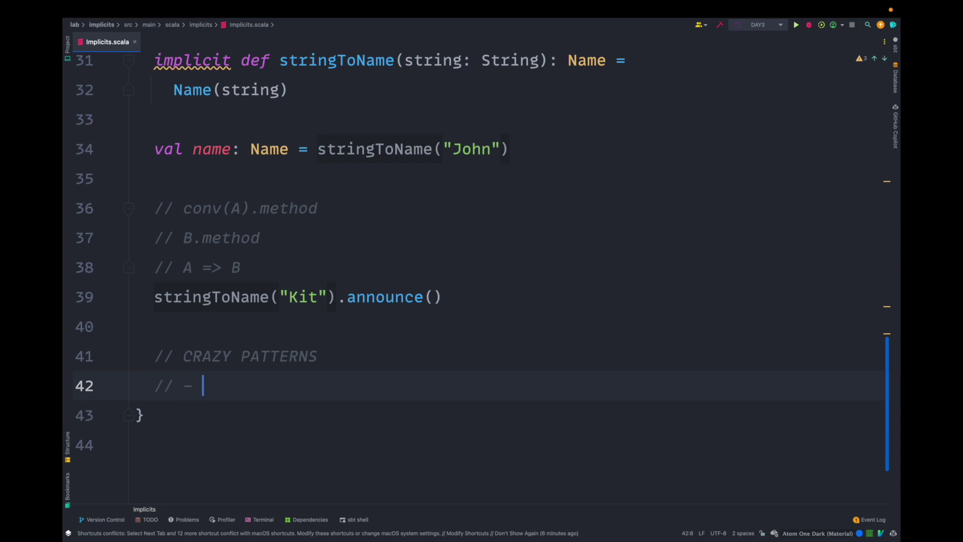
pyautogui.write('type classes')
pyautogui.press('Return')
pyautogui.write('// - exteni')
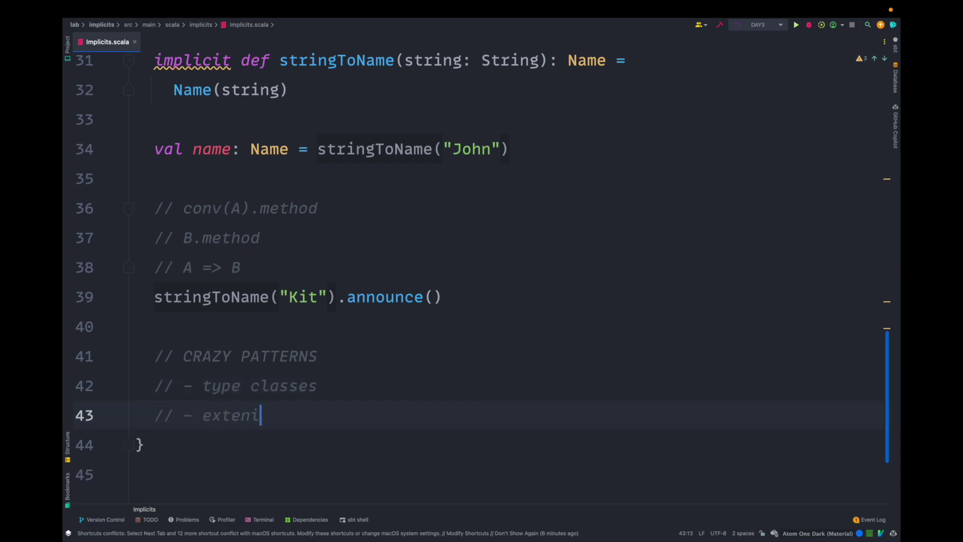
pyautogui.press('BackSpace')
pyautogui.write('sion methods')
pyautogui.press('Return')
pyautogui.write('// - type lev')
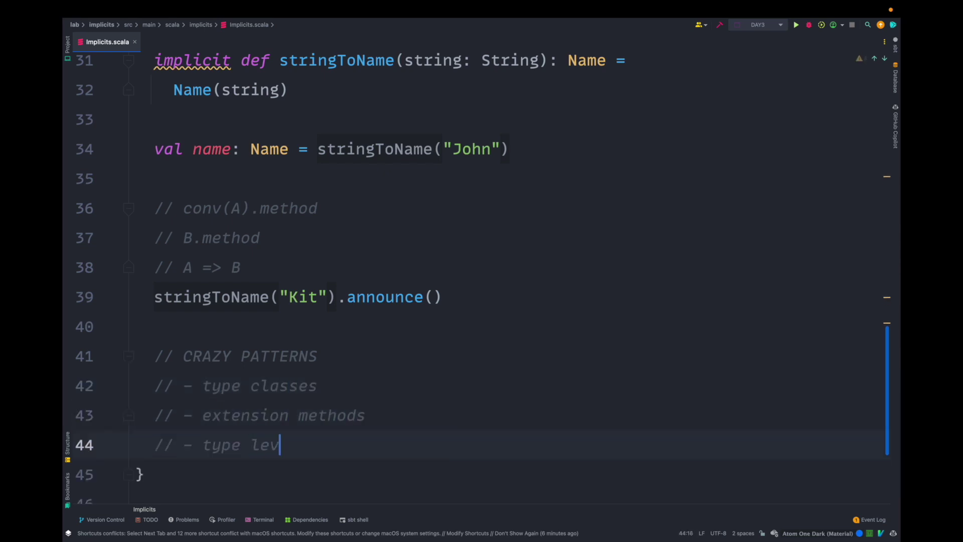
pyautogui.press('BackSpace')
pyautogui.press('BackSpace')
pyautogui.write('function and the ')
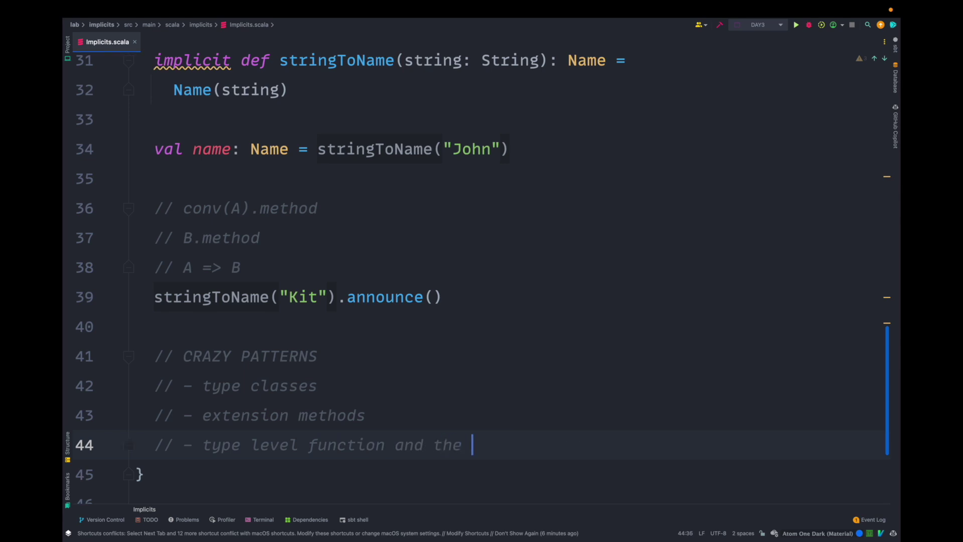
pyautogui.write('AUX pattern')
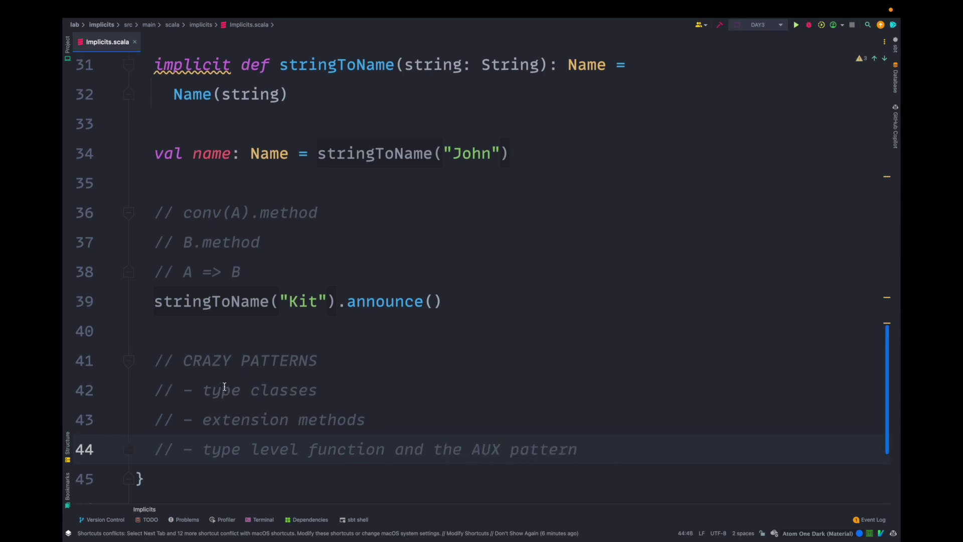
pyautogui.scroll(5, 223, 386)
pyautogui.scroll(5, 224, 385)
pyautogui.scroll(4, 224, 386)
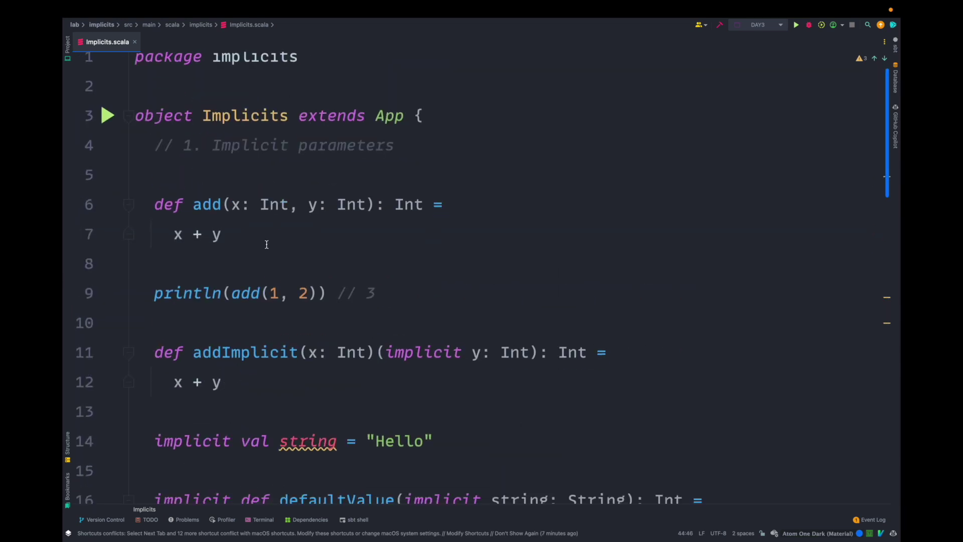
pyautogui.scroll(-5, 266, 244)
pyautogui.scroll(-1, 266, 244)
pyautogui.scroll(-1, 266, 244)
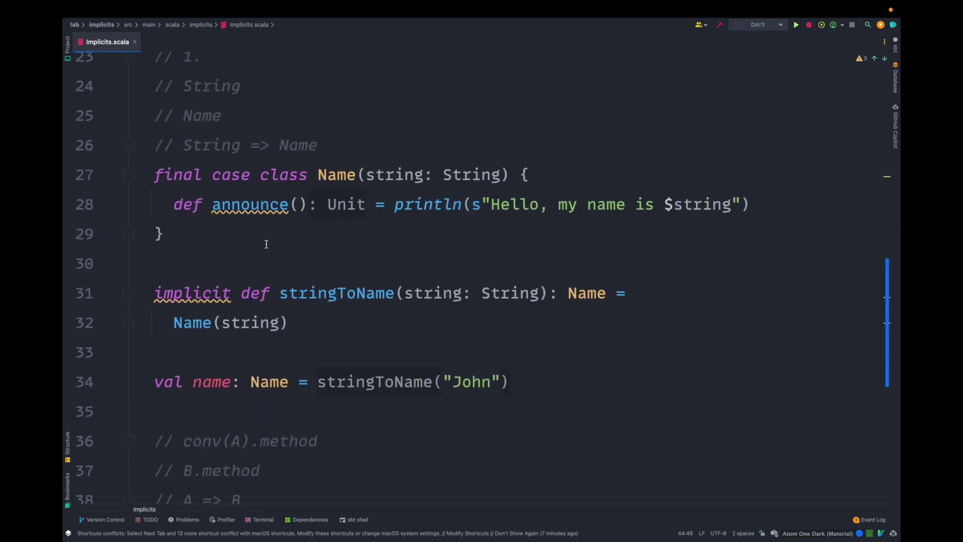